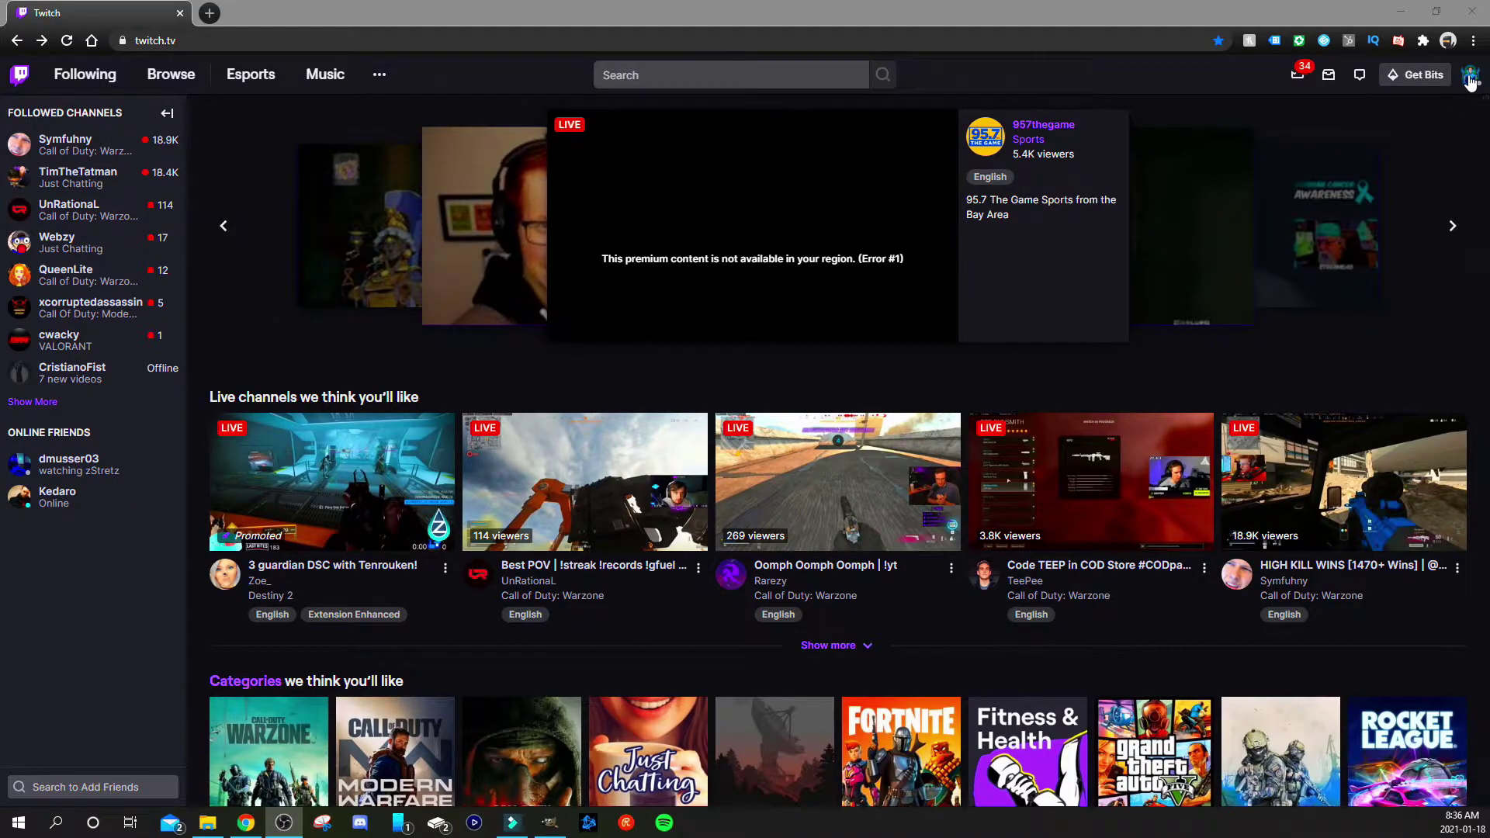
Go to the Creator Dashboard from the account menu
click(1470, 78)
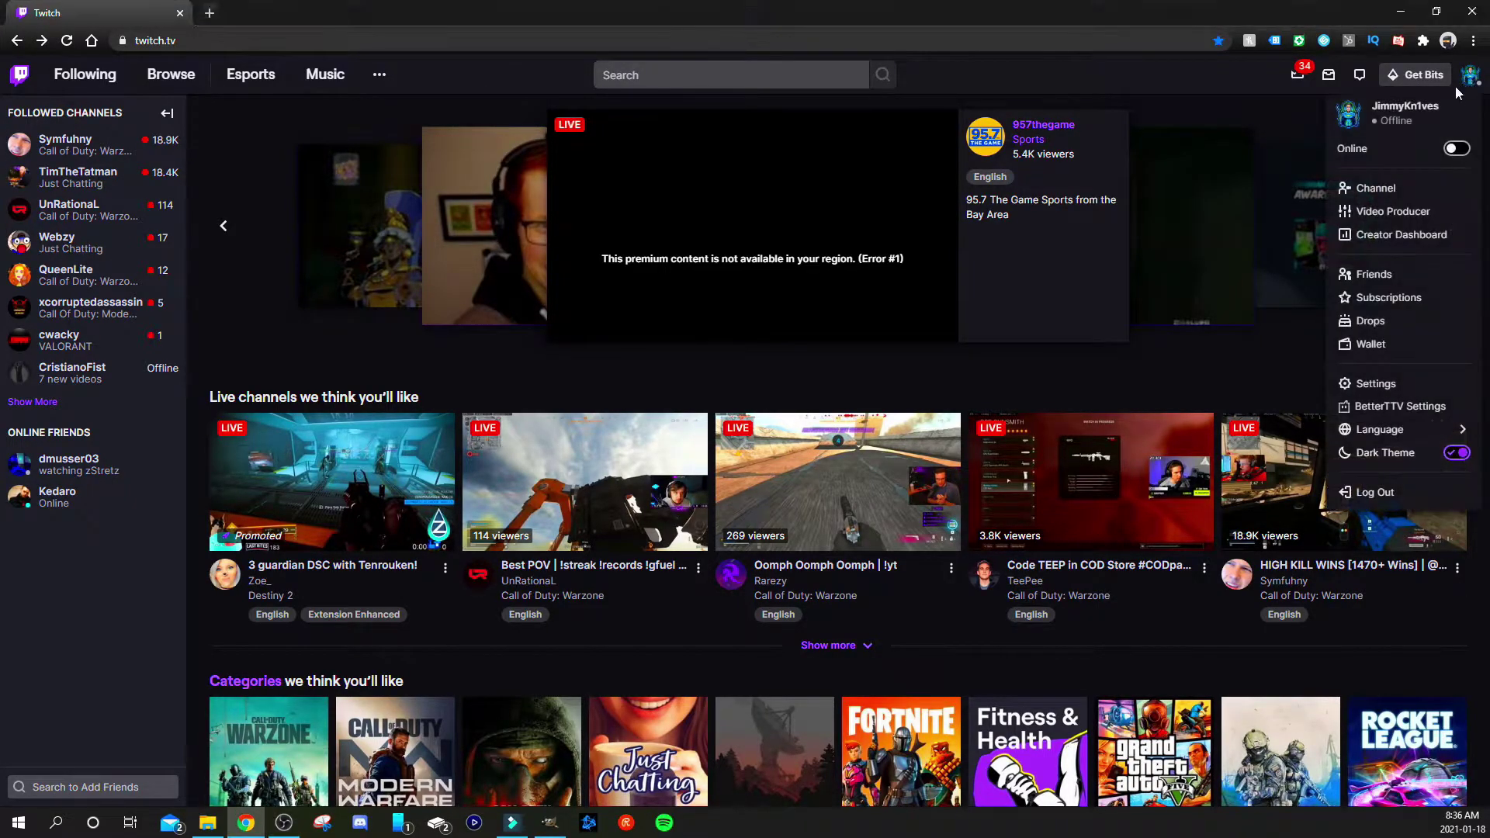
click(1454, 236)
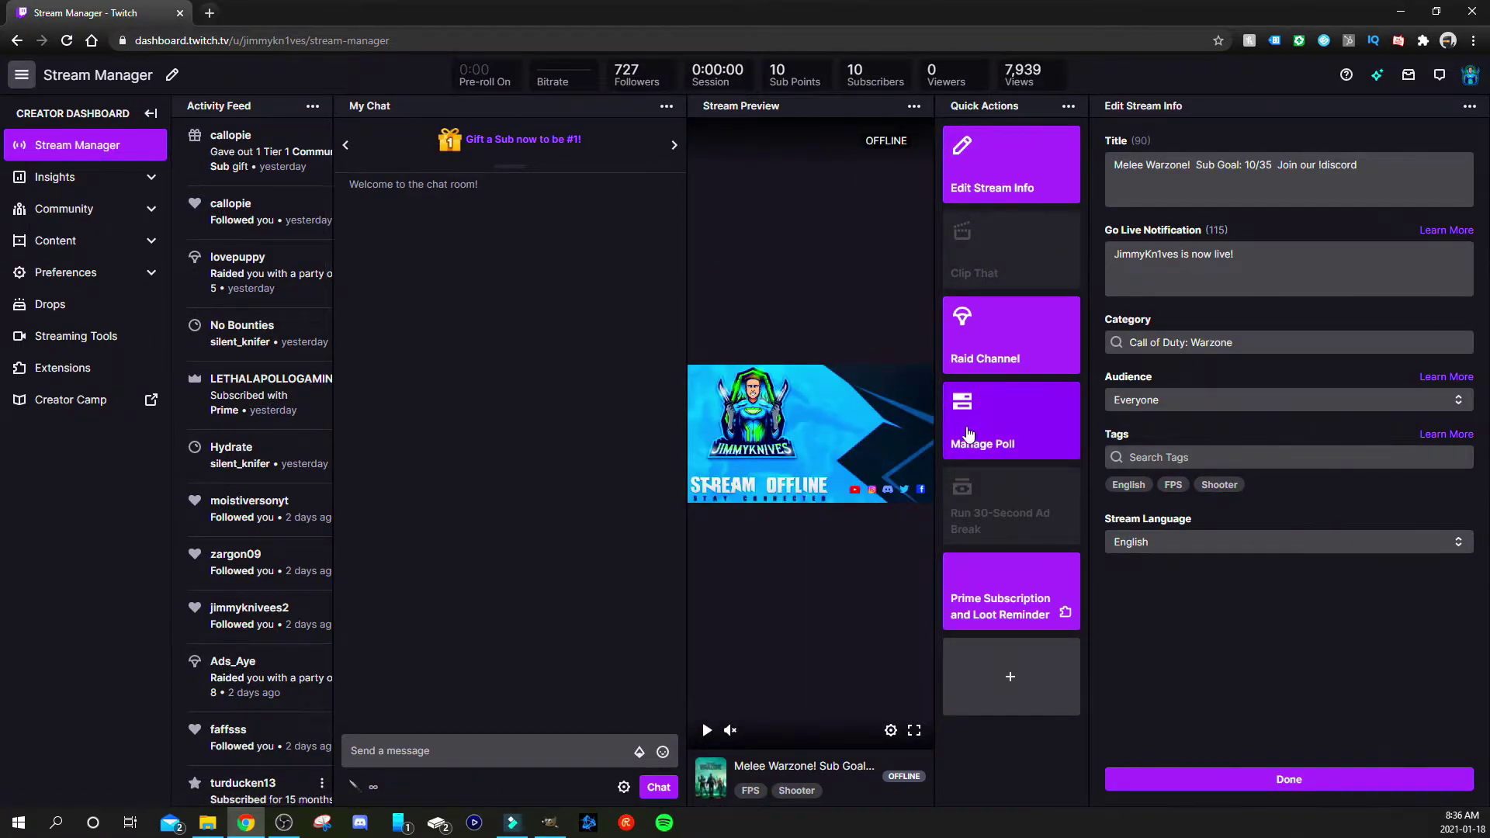
Add Start a Prediction from the quick actions catalogue's Grow Your Community section
click(1033, 684)
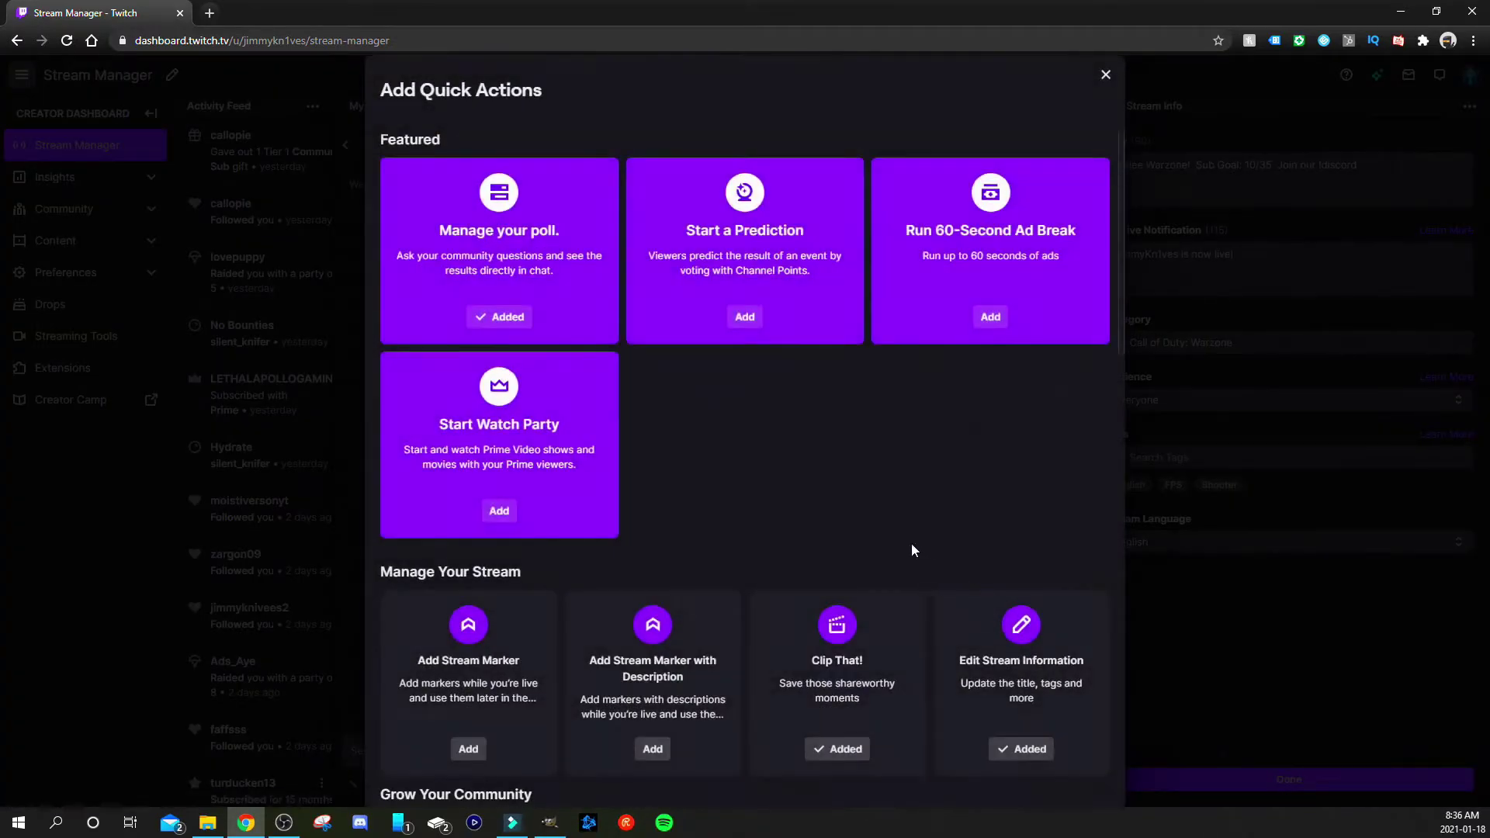
scroll(900, 551, down, 4)
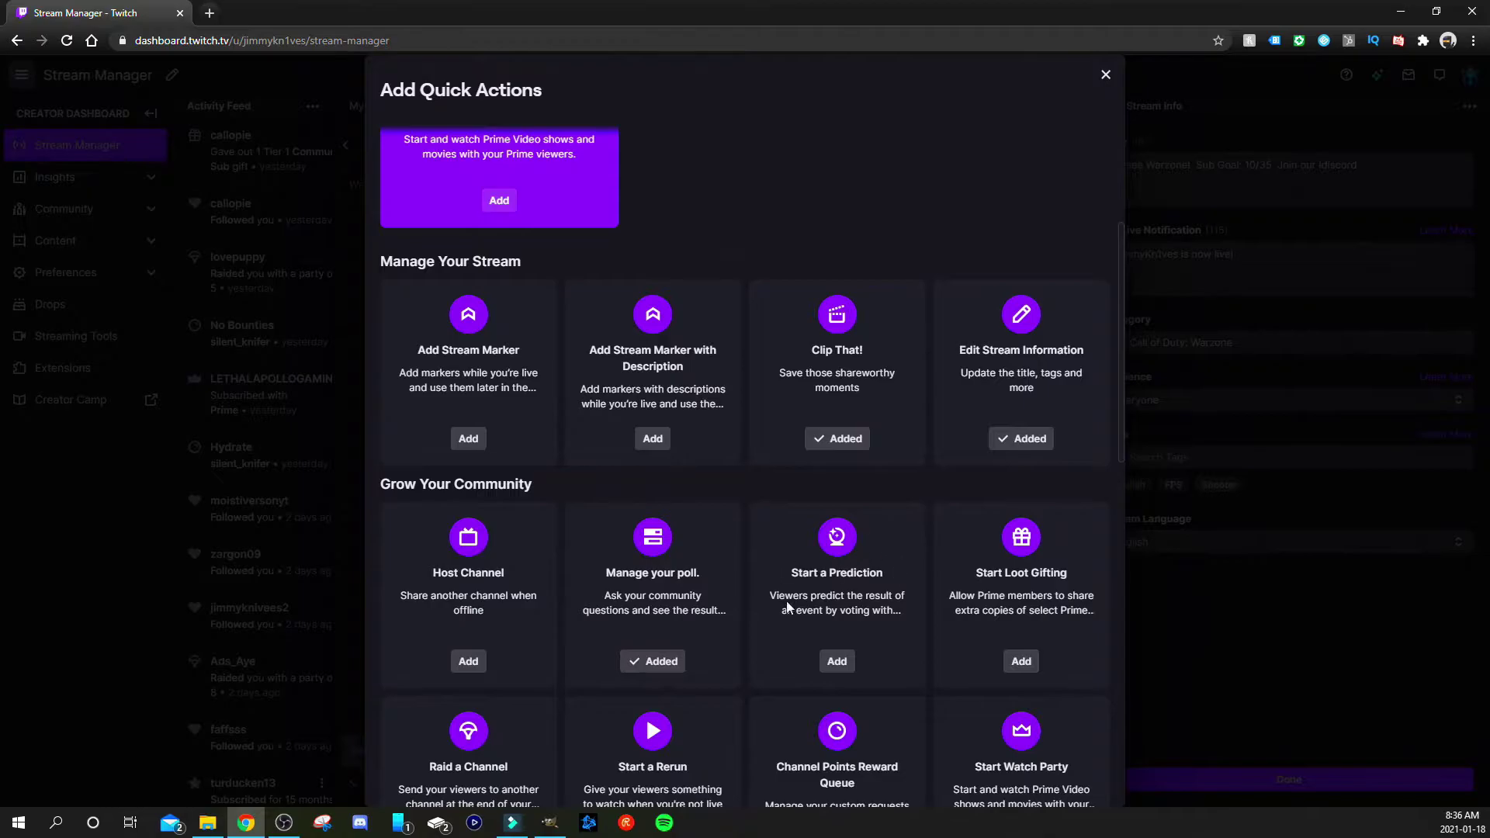
click(838, 661)
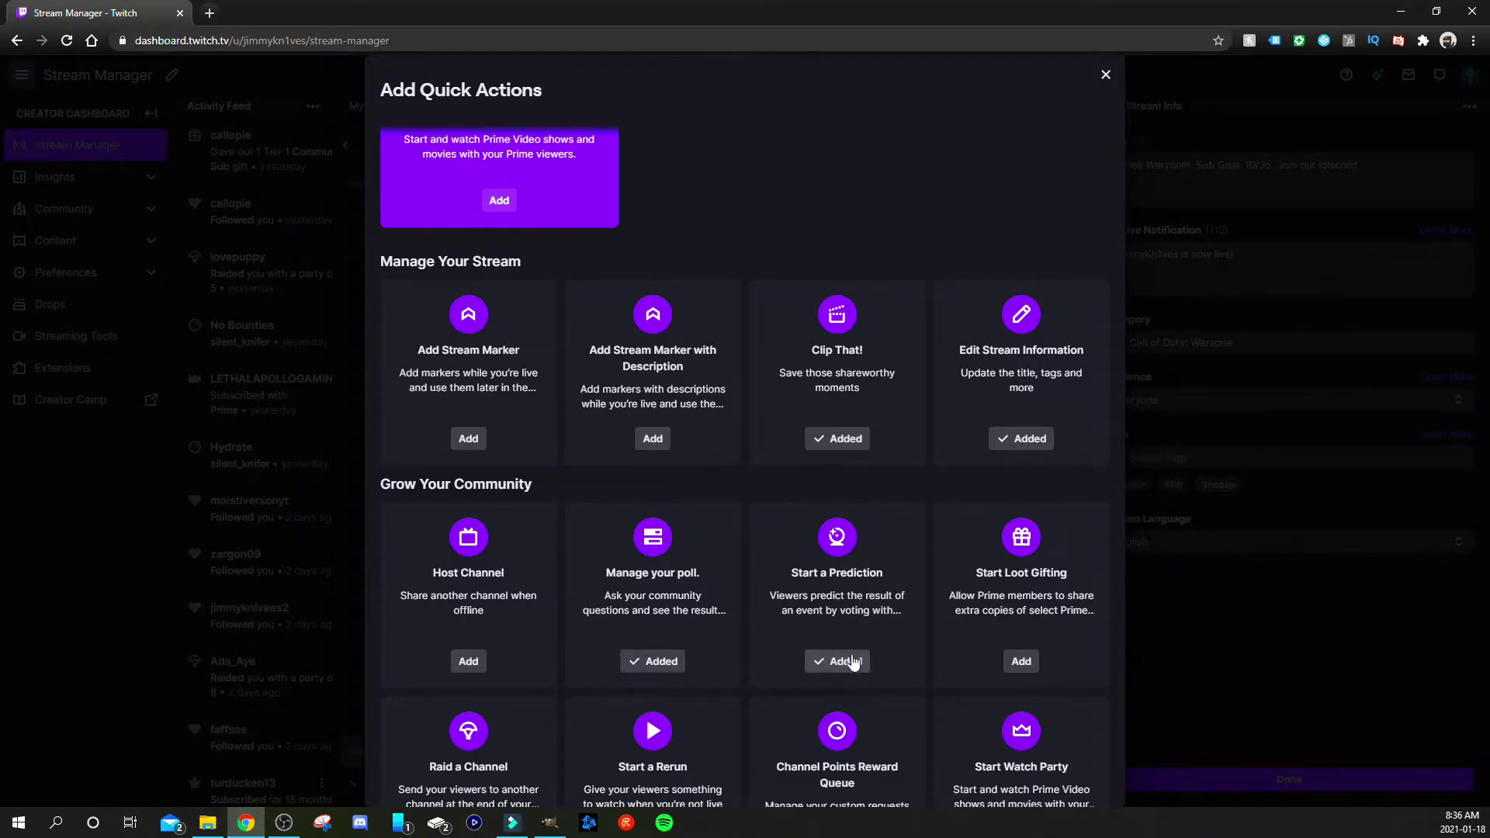
click(1105, 74)
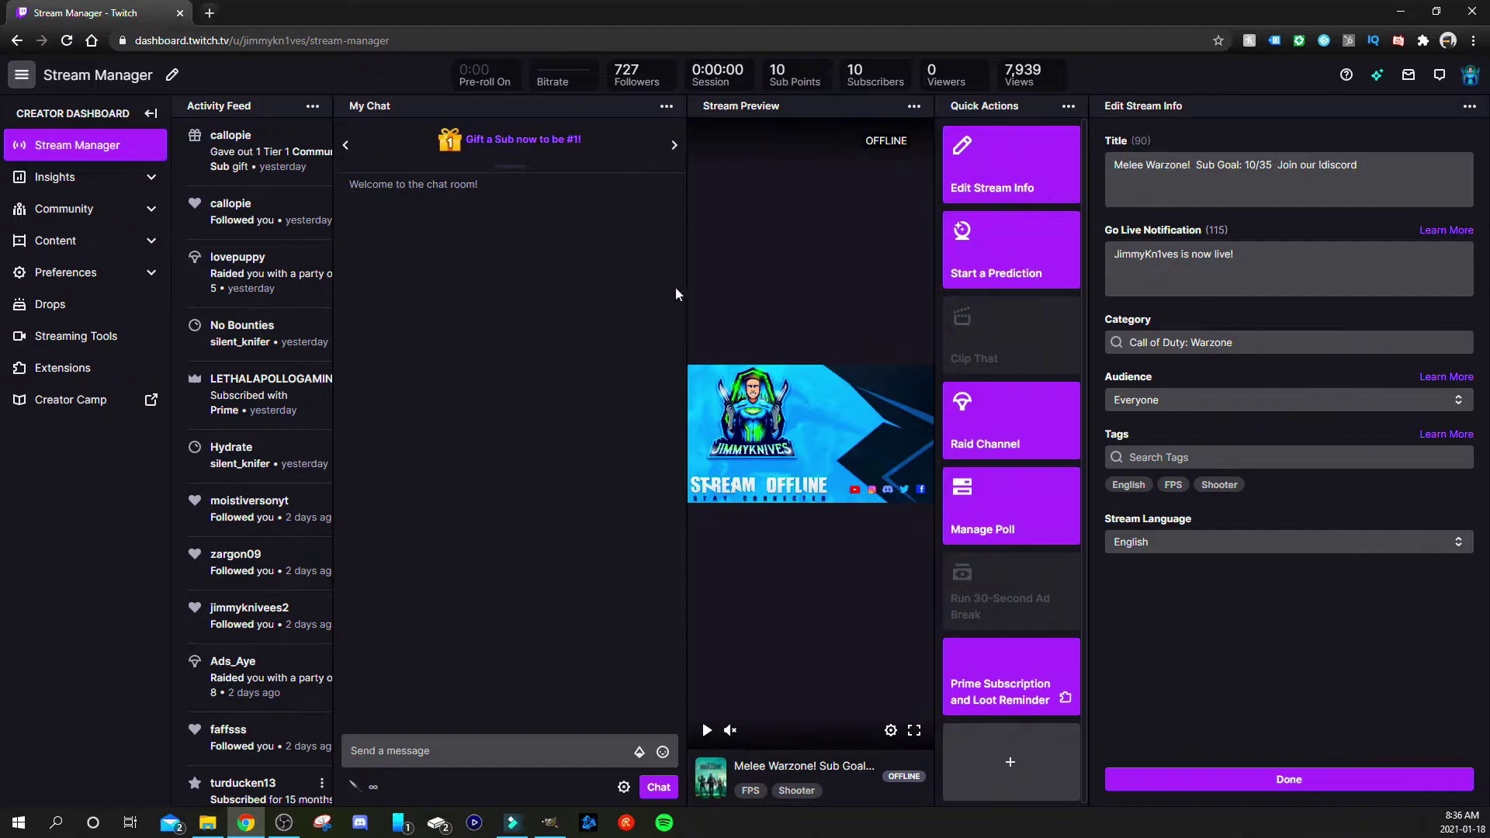
Create a prediction named 'Test ?' with outcomes yes and no
click(1034, 253)
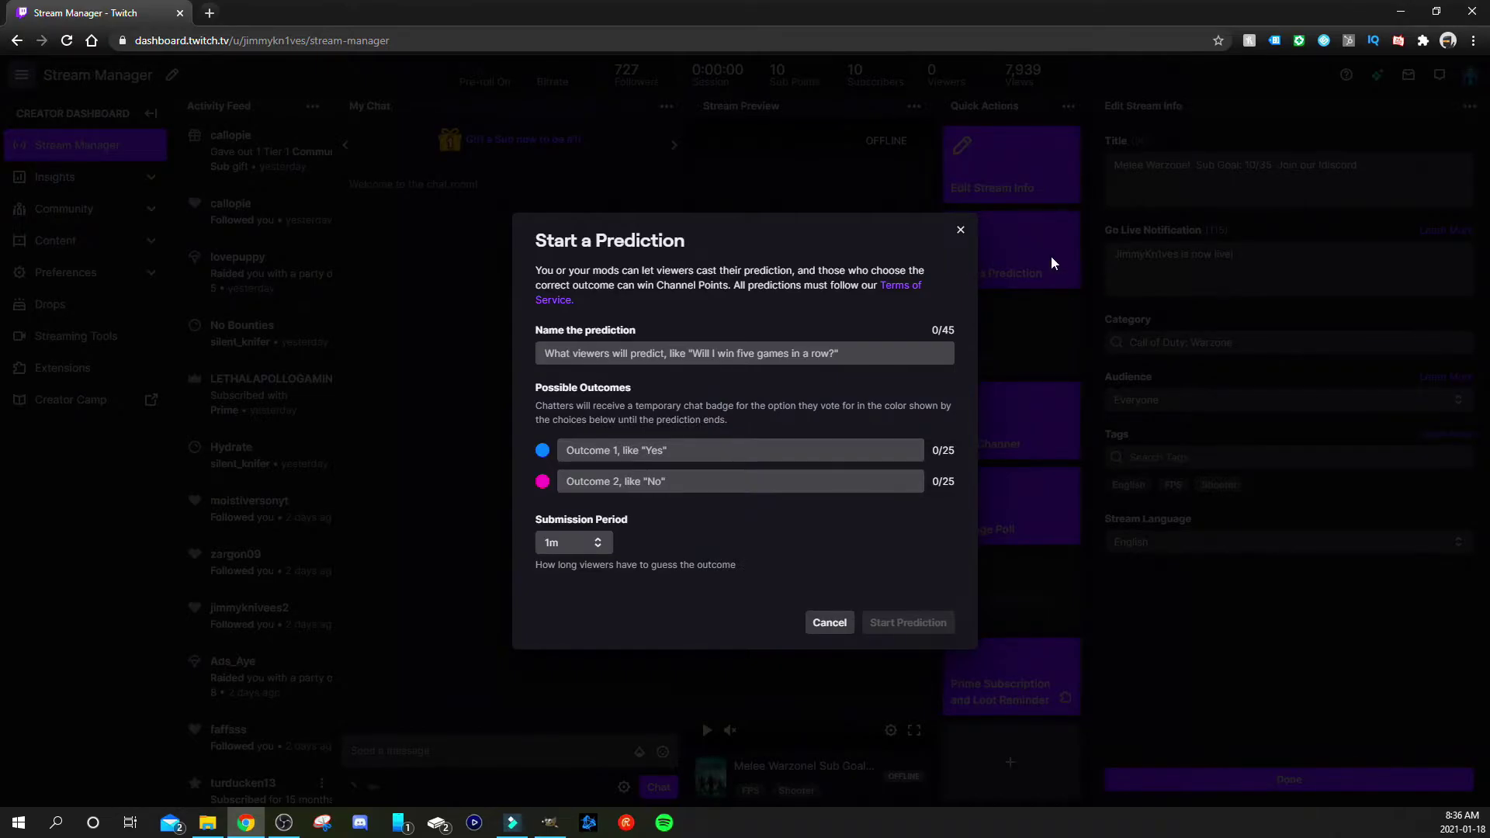
click(953, 353)
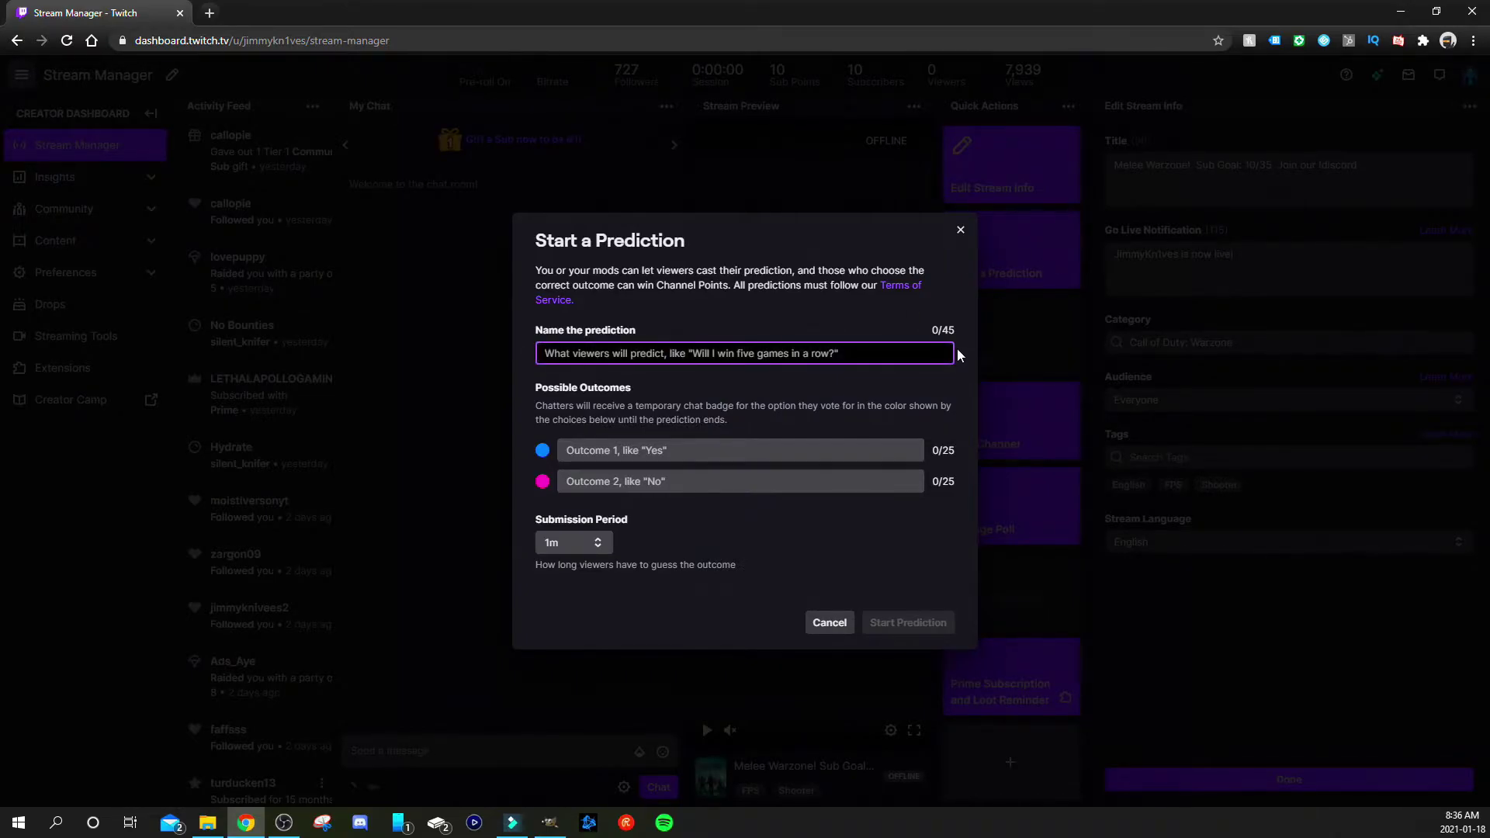
text(Test)
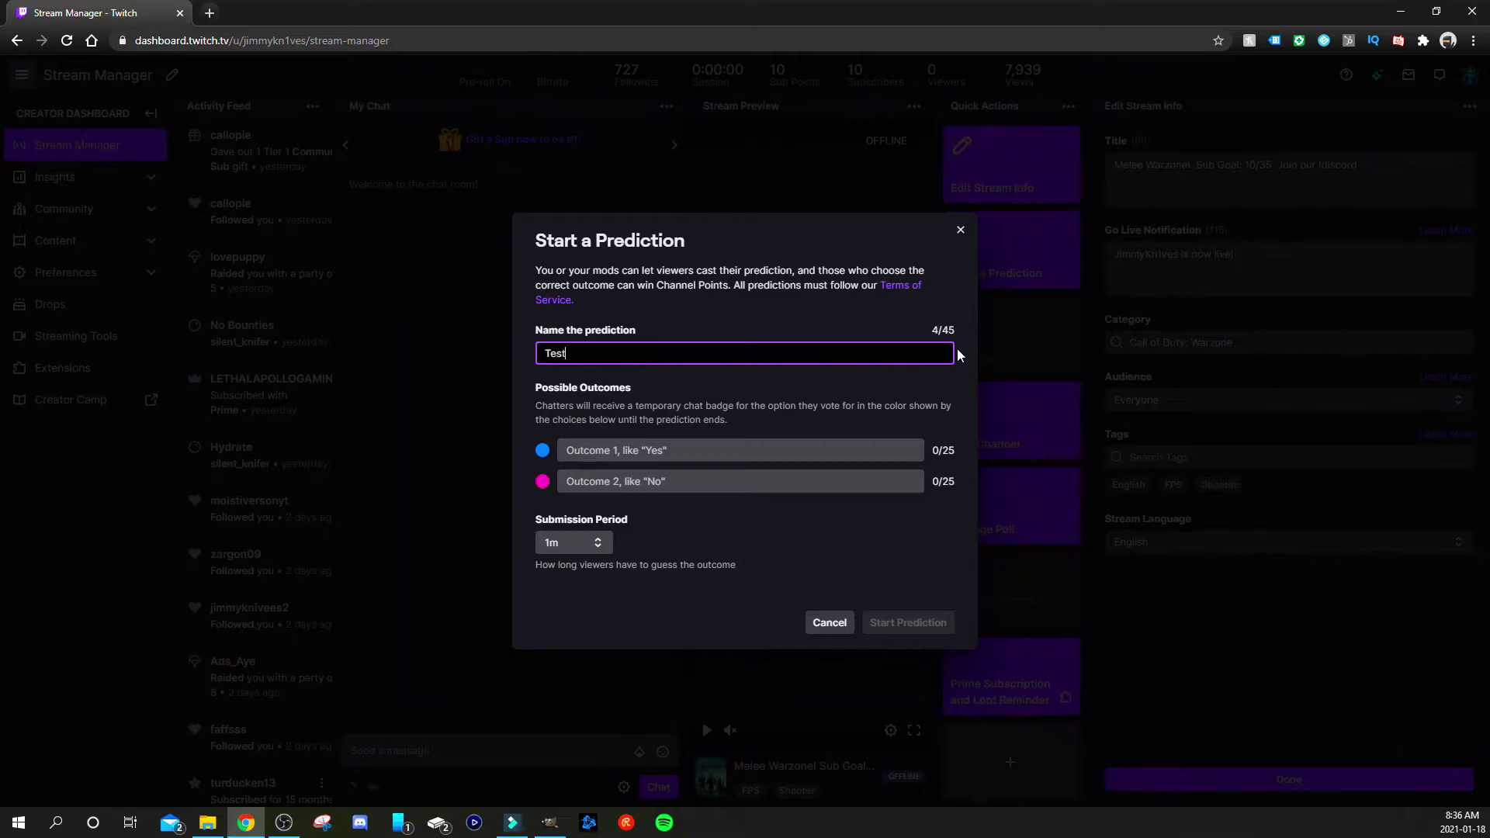
text( ?)
click(718, 454)
text(yes)
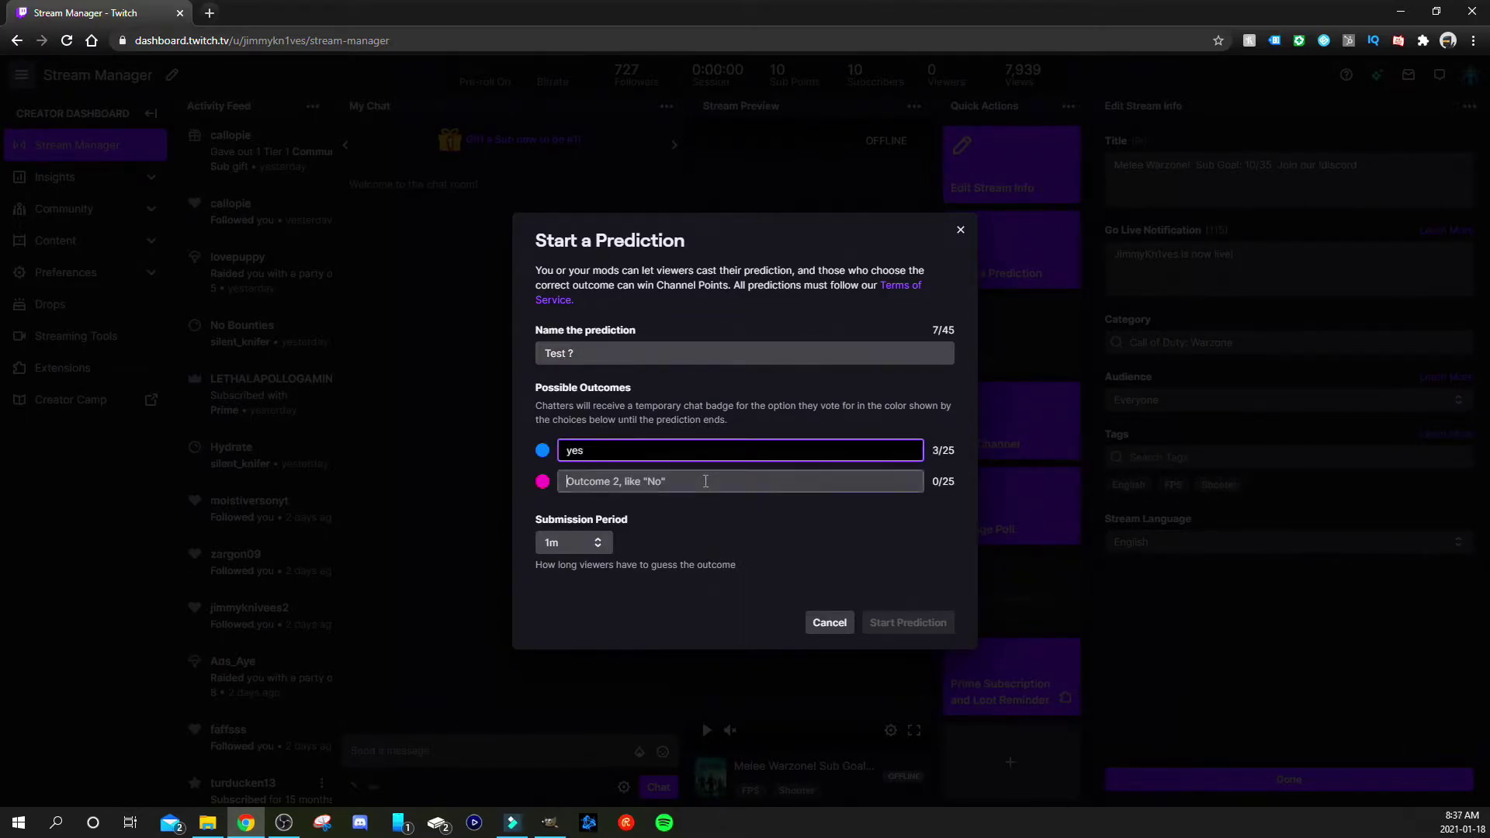
click(712, 481)
text(no)
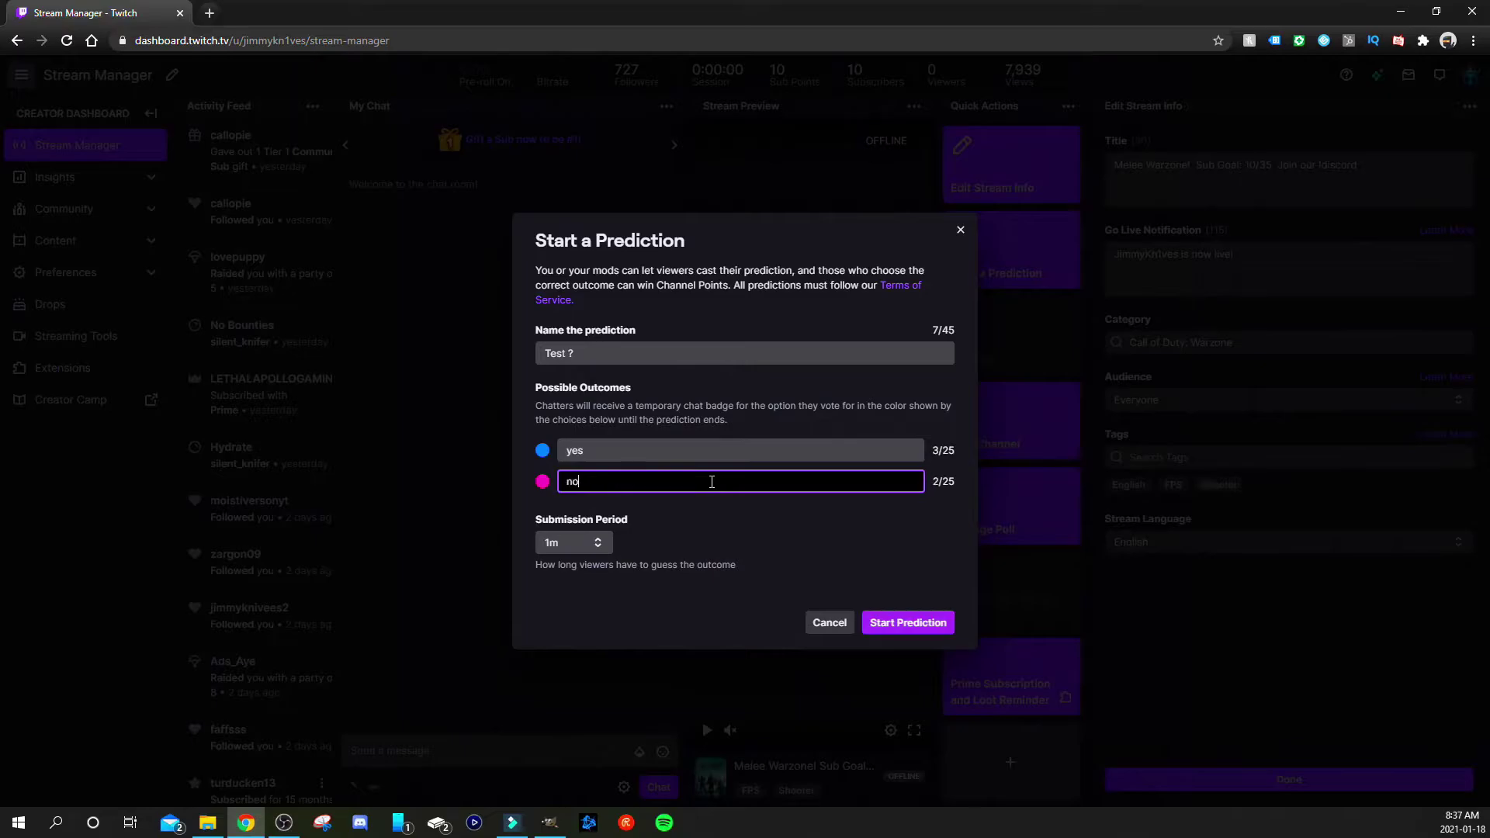
Set the submission period to 5m and launch the prediction
click(600, 545)
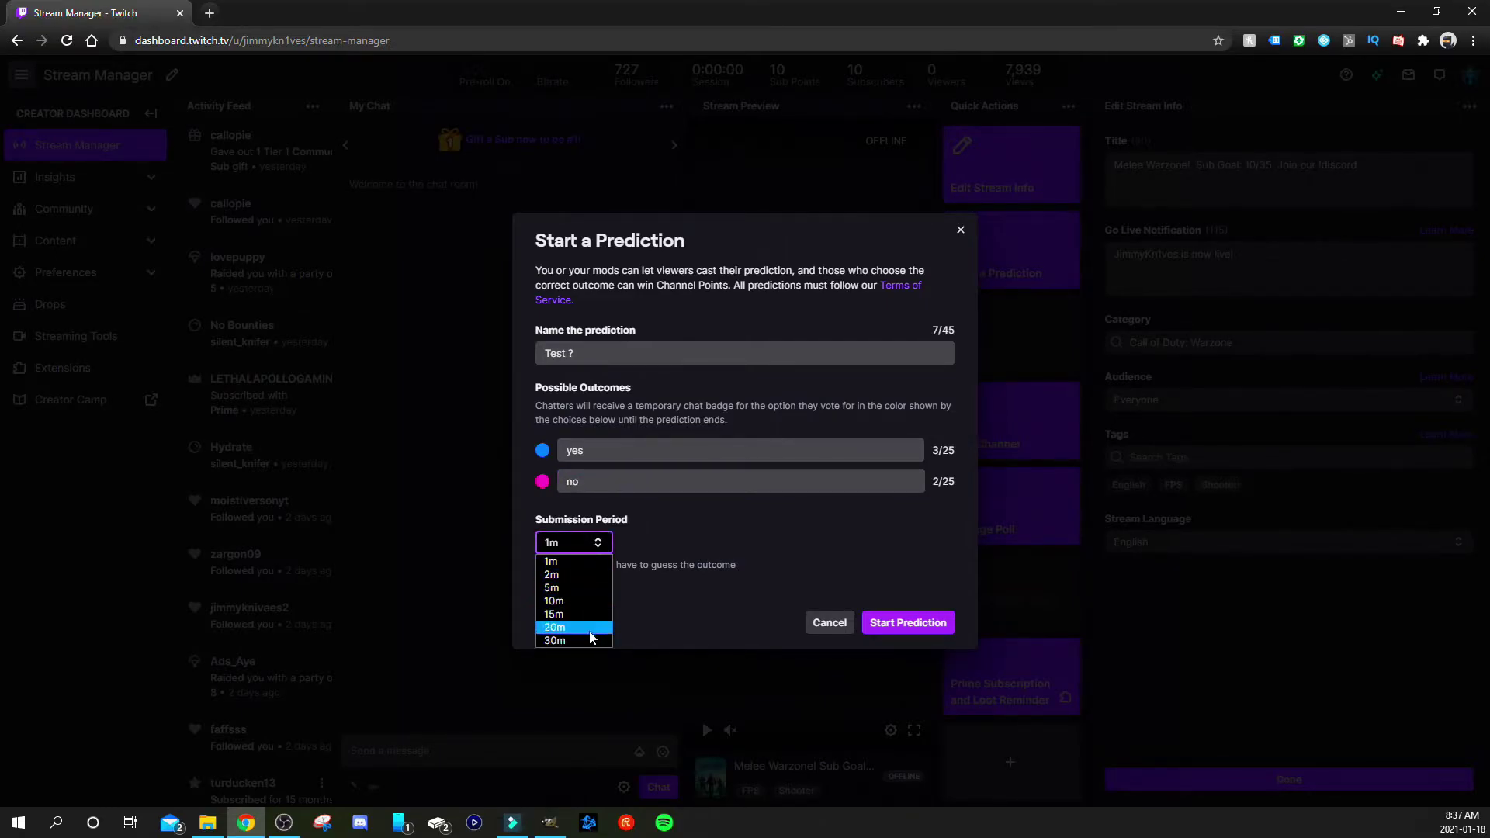
click(593, 588)
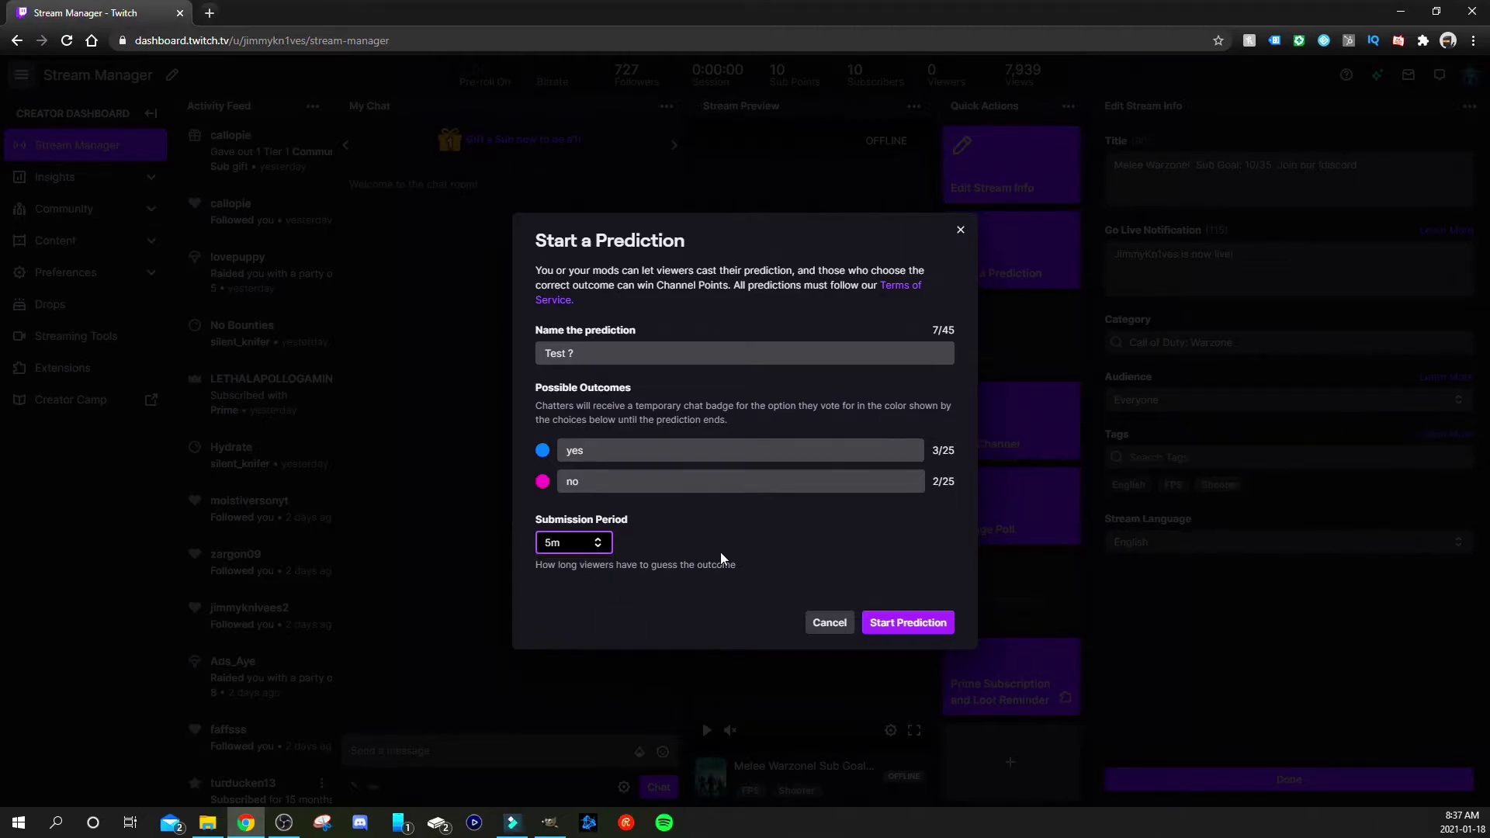
click(907, 626)
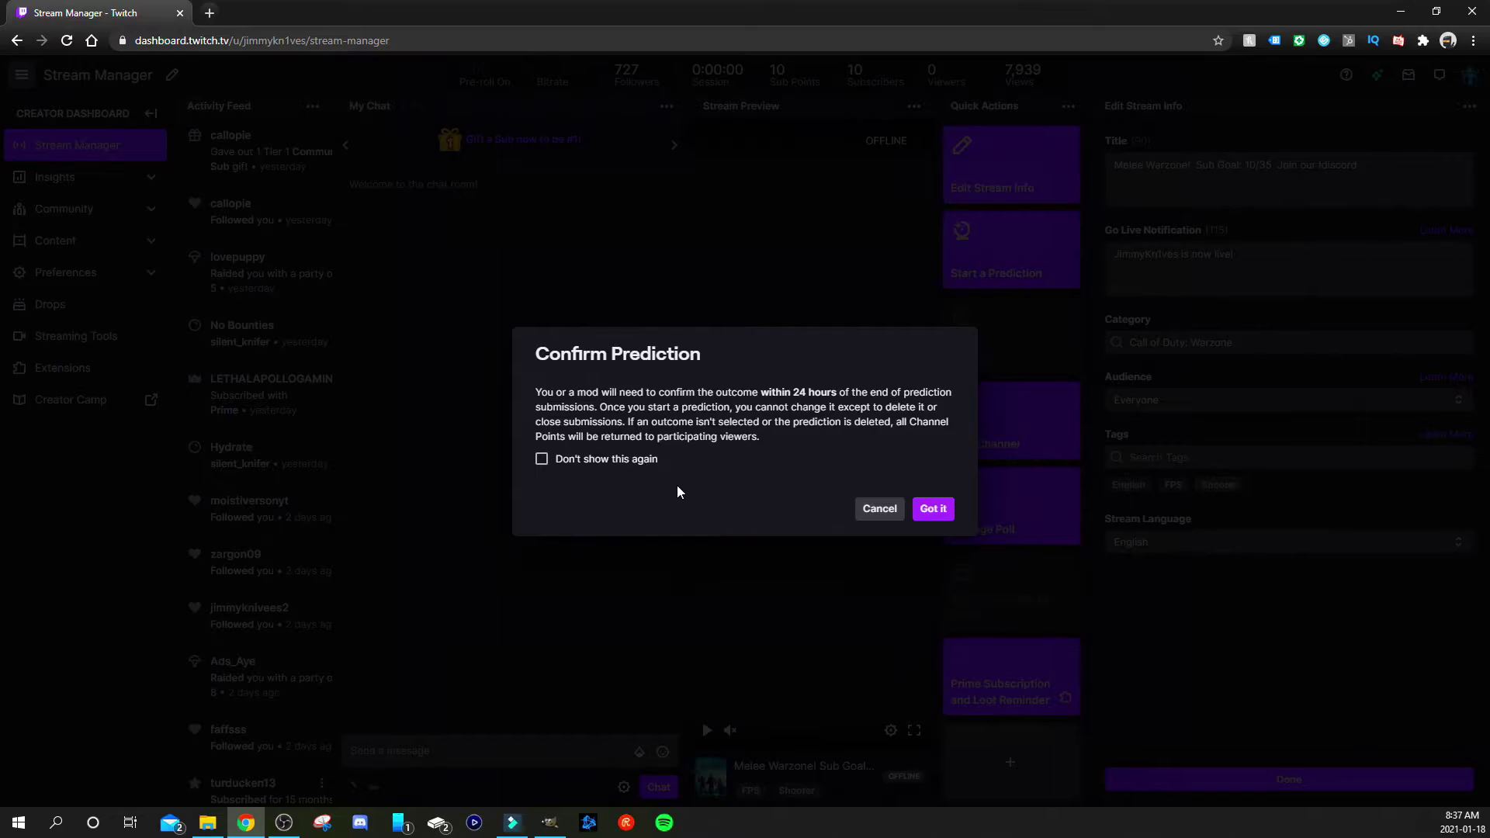
click(935, 510)
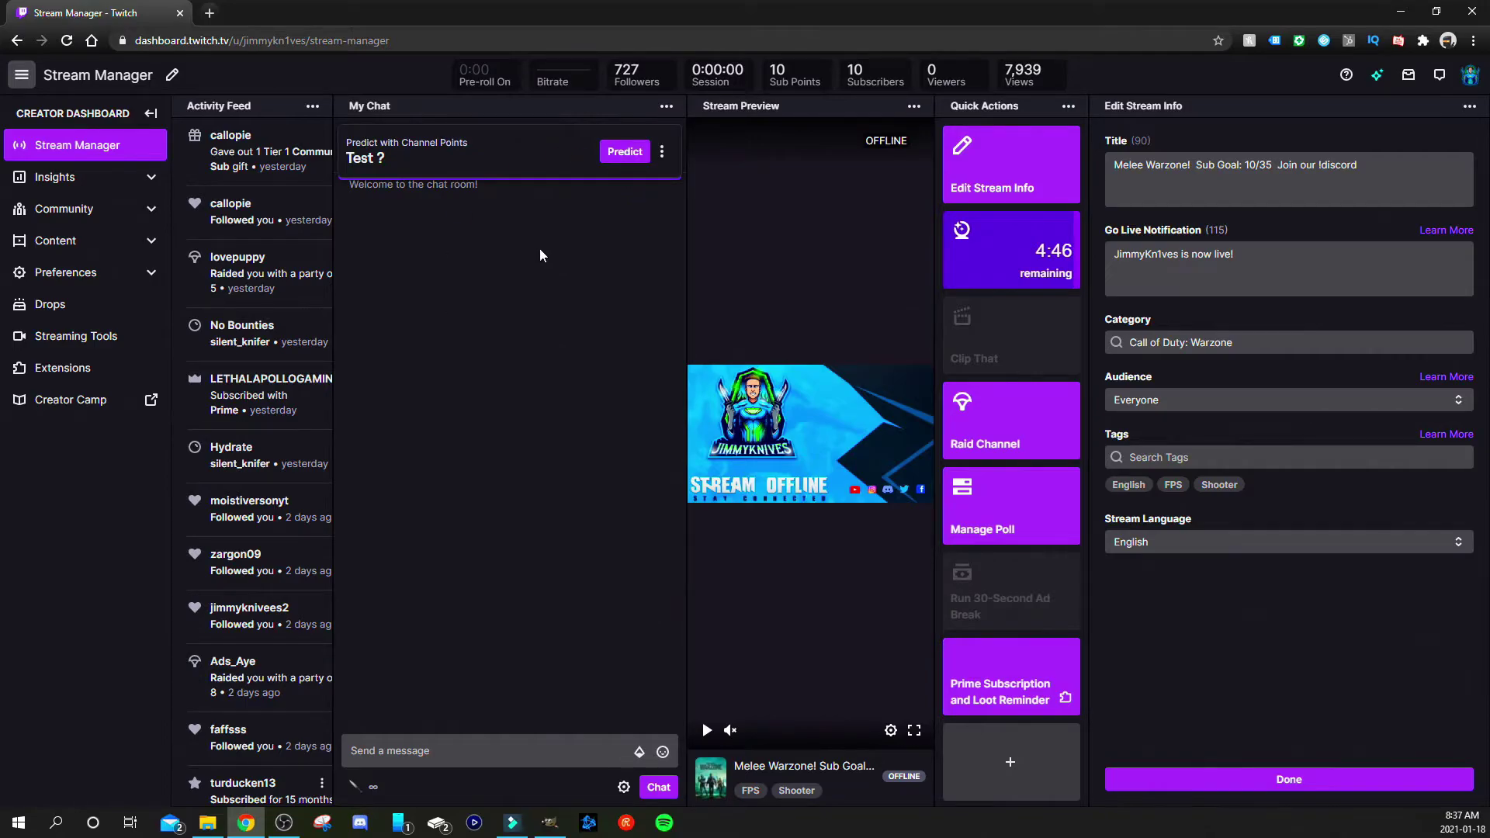
click(629, 155)
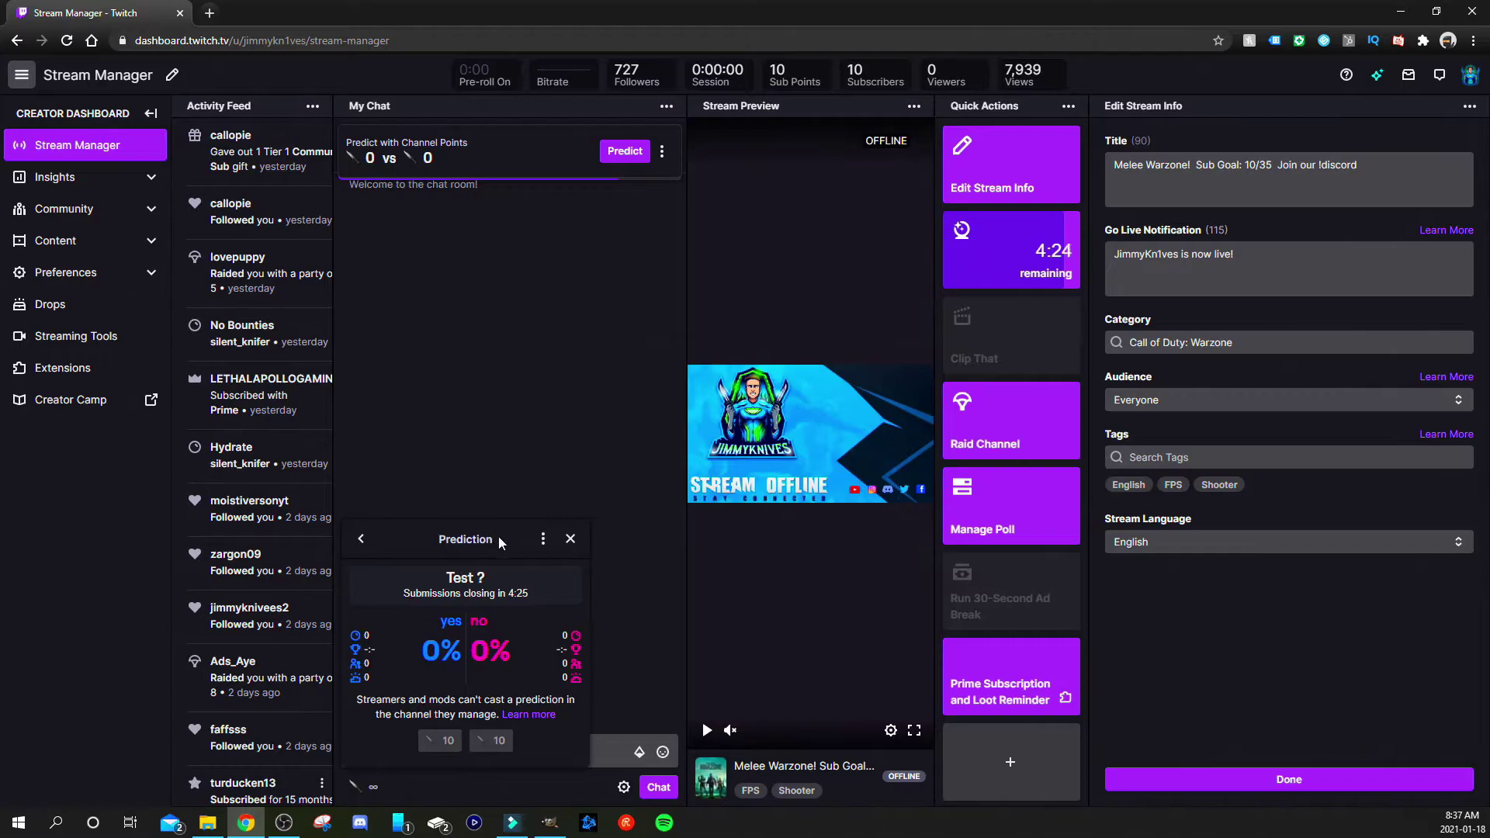
click(570, 538)
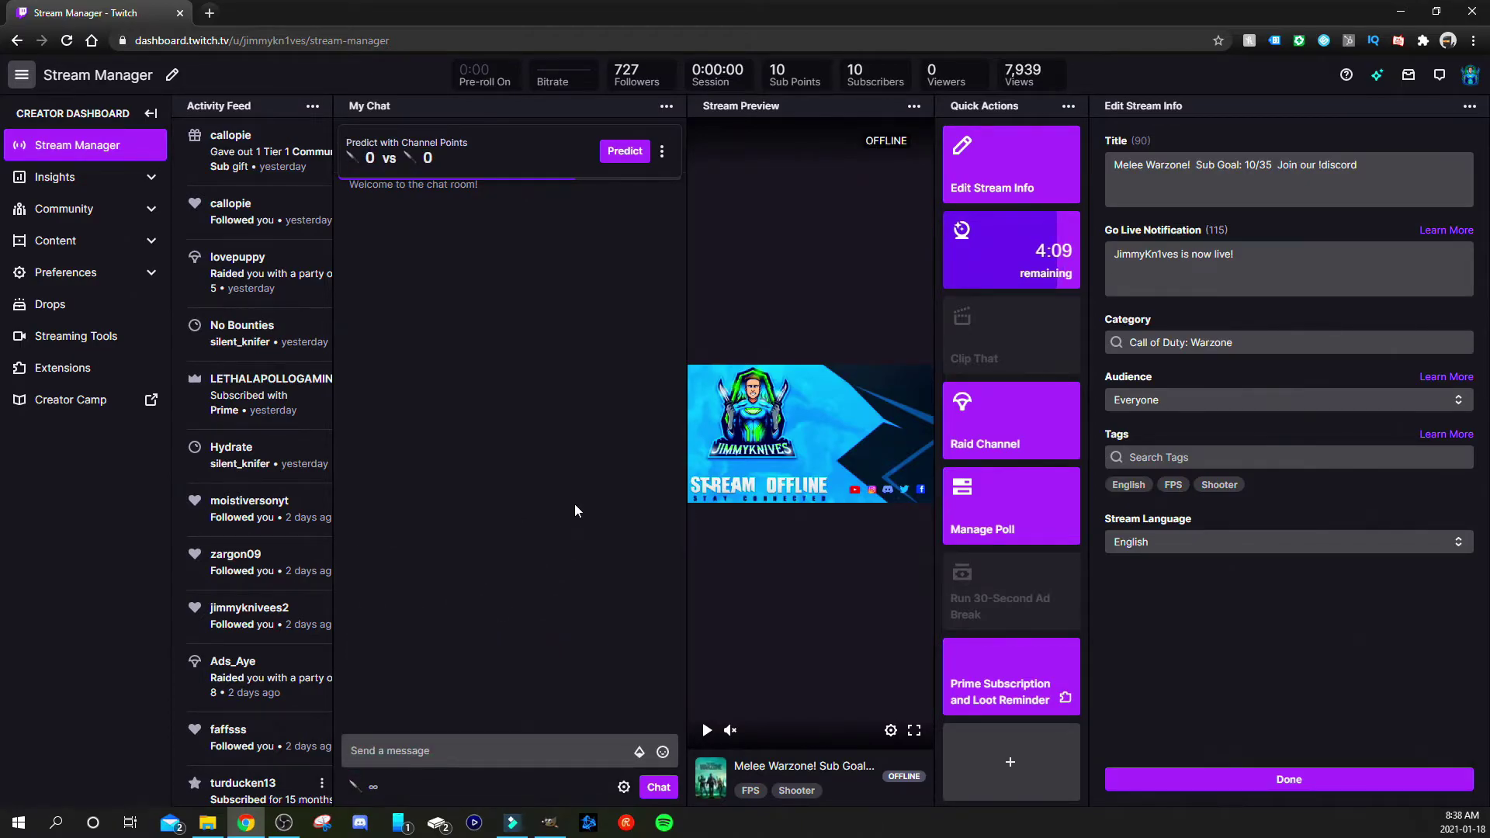
Send the /prediction command in chat to open Manage Prediction
click(519, 749)
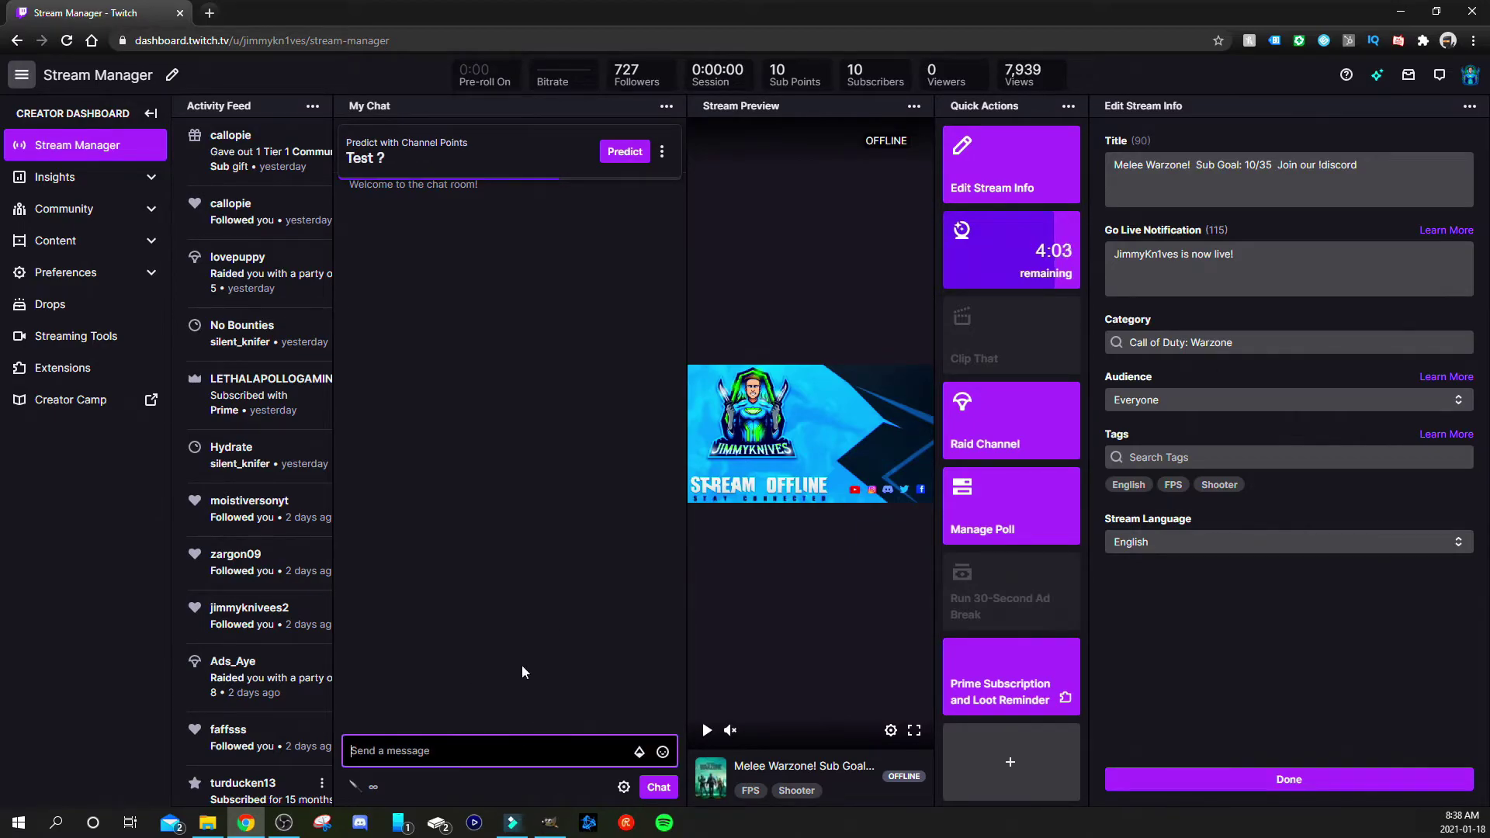
text(/pred)
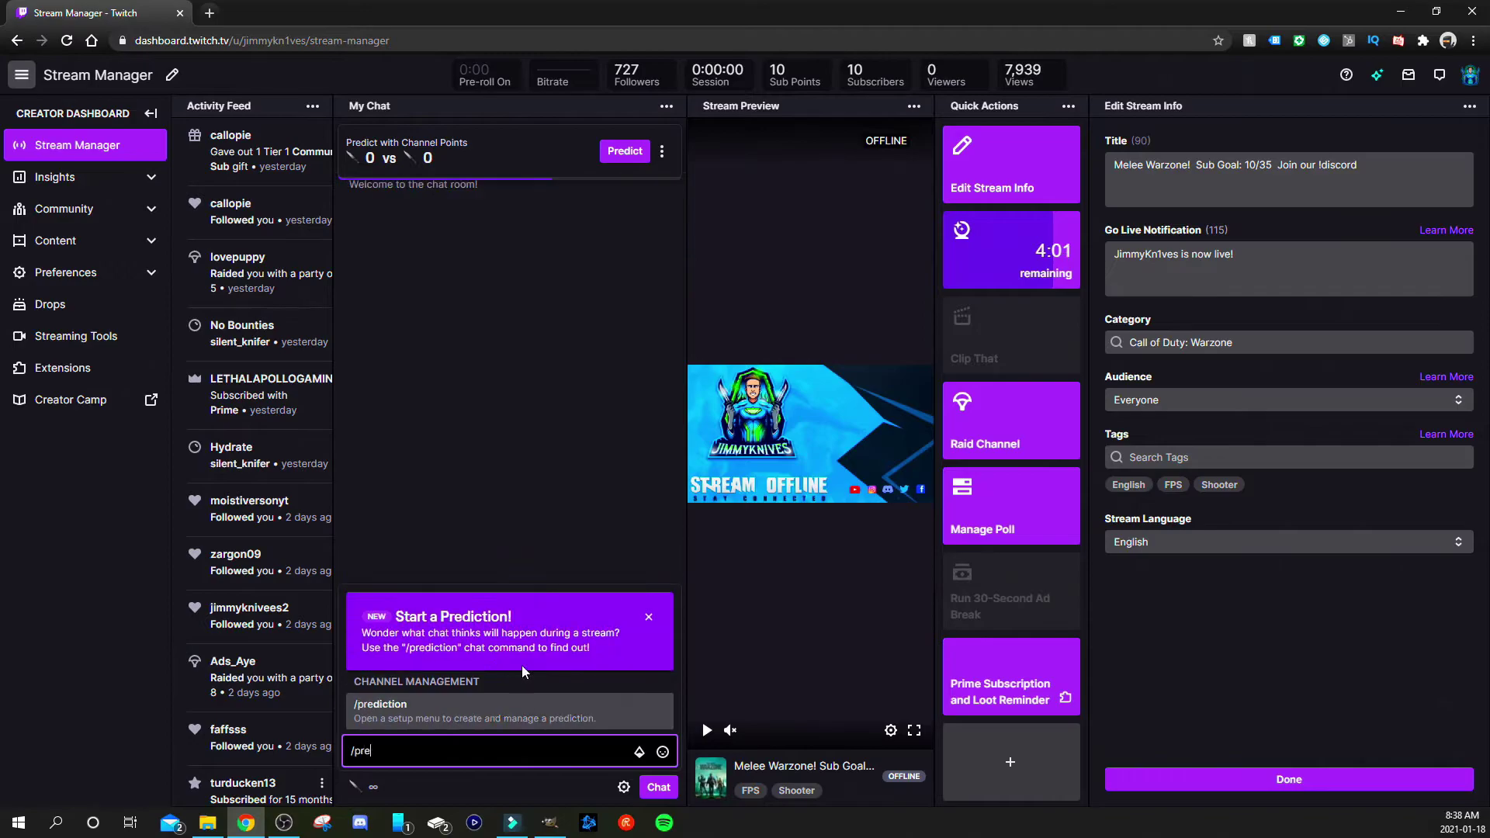
click(506, 712)
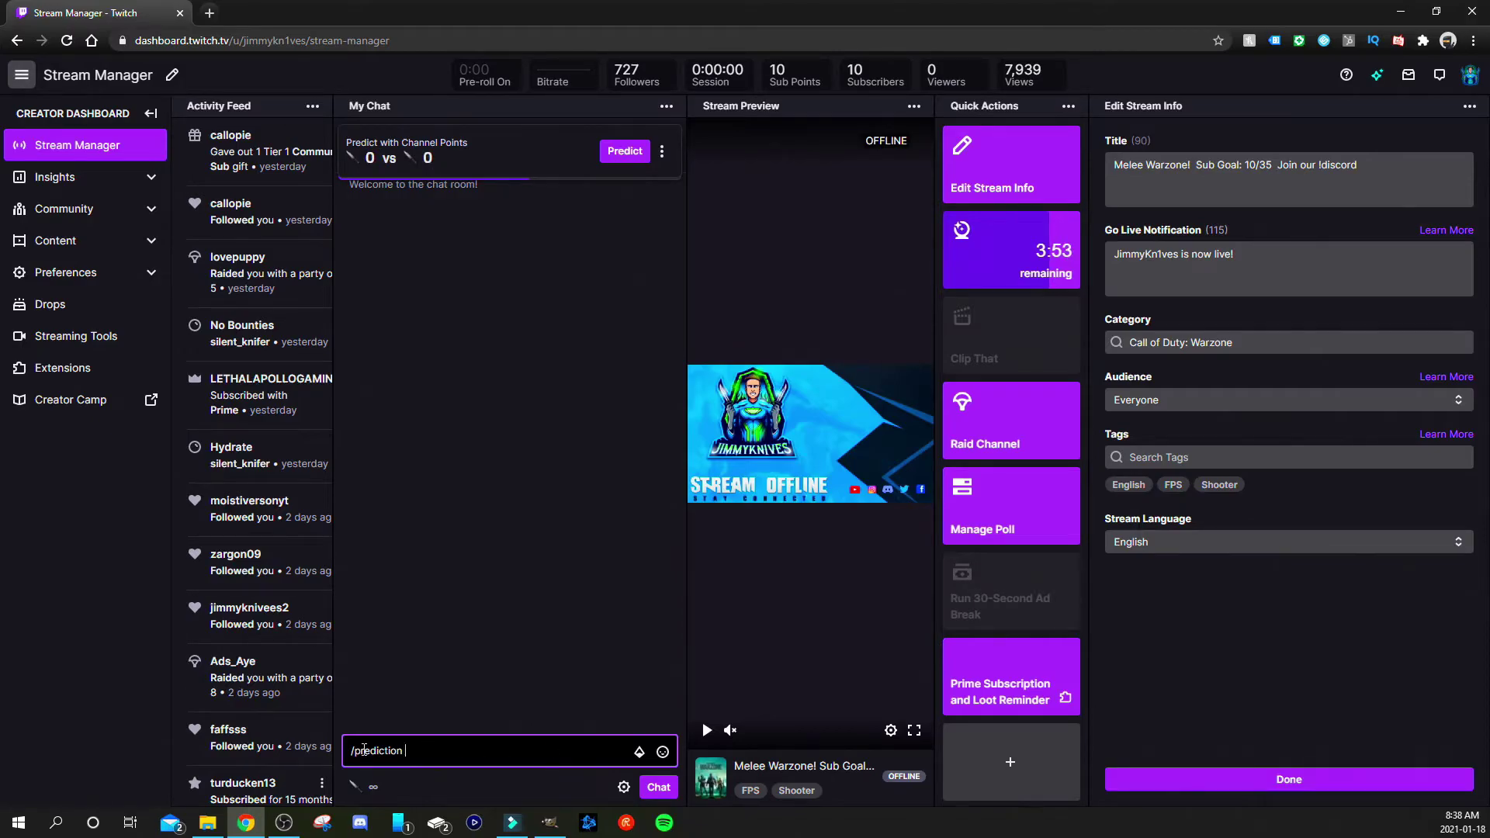
click(666, 792)
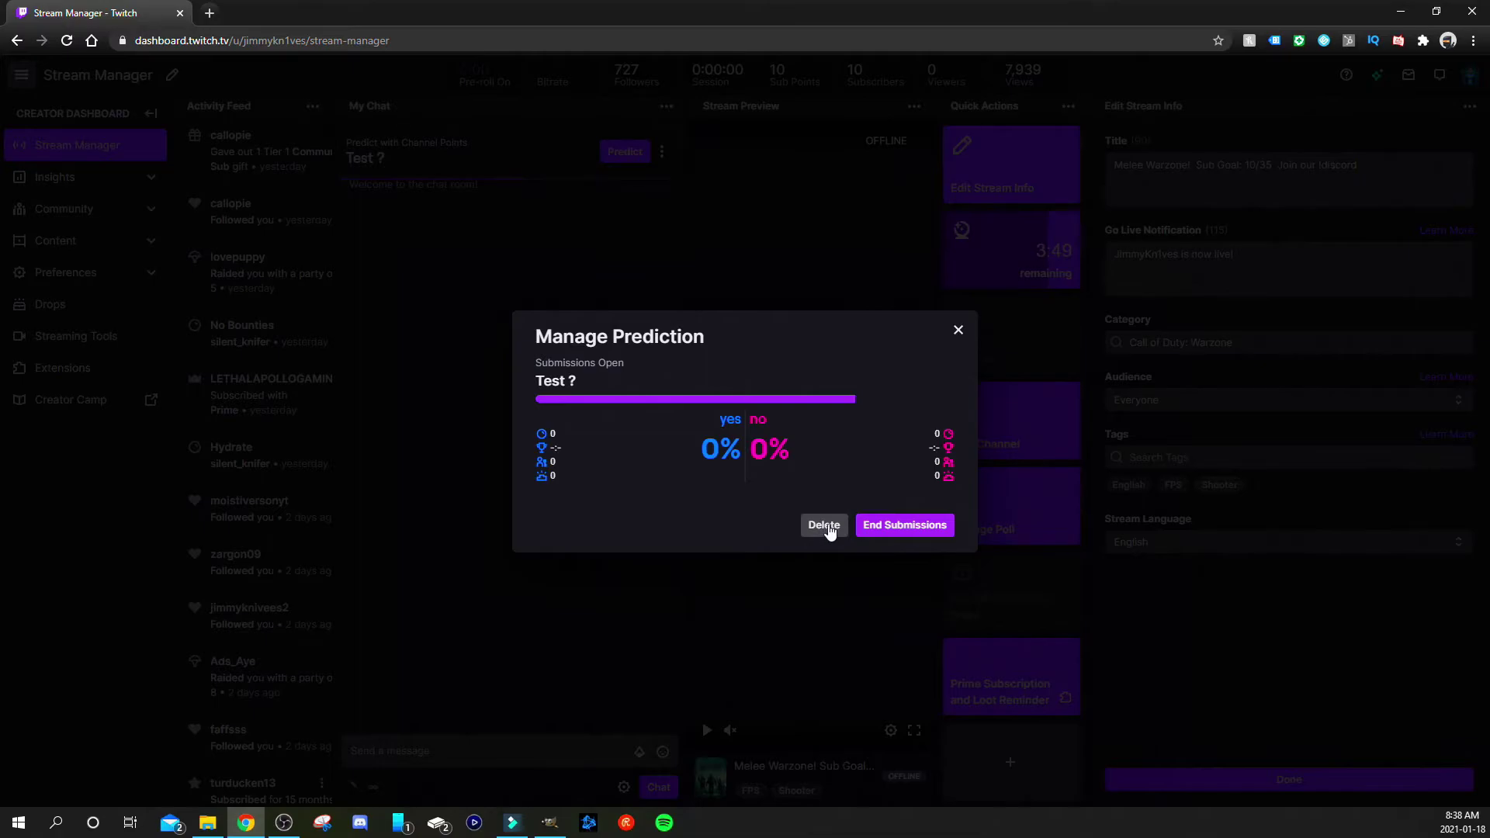
Delete the 'Test ?' prediction, returning Channel Points to viewers
click(827, 526)
click(857, 517)
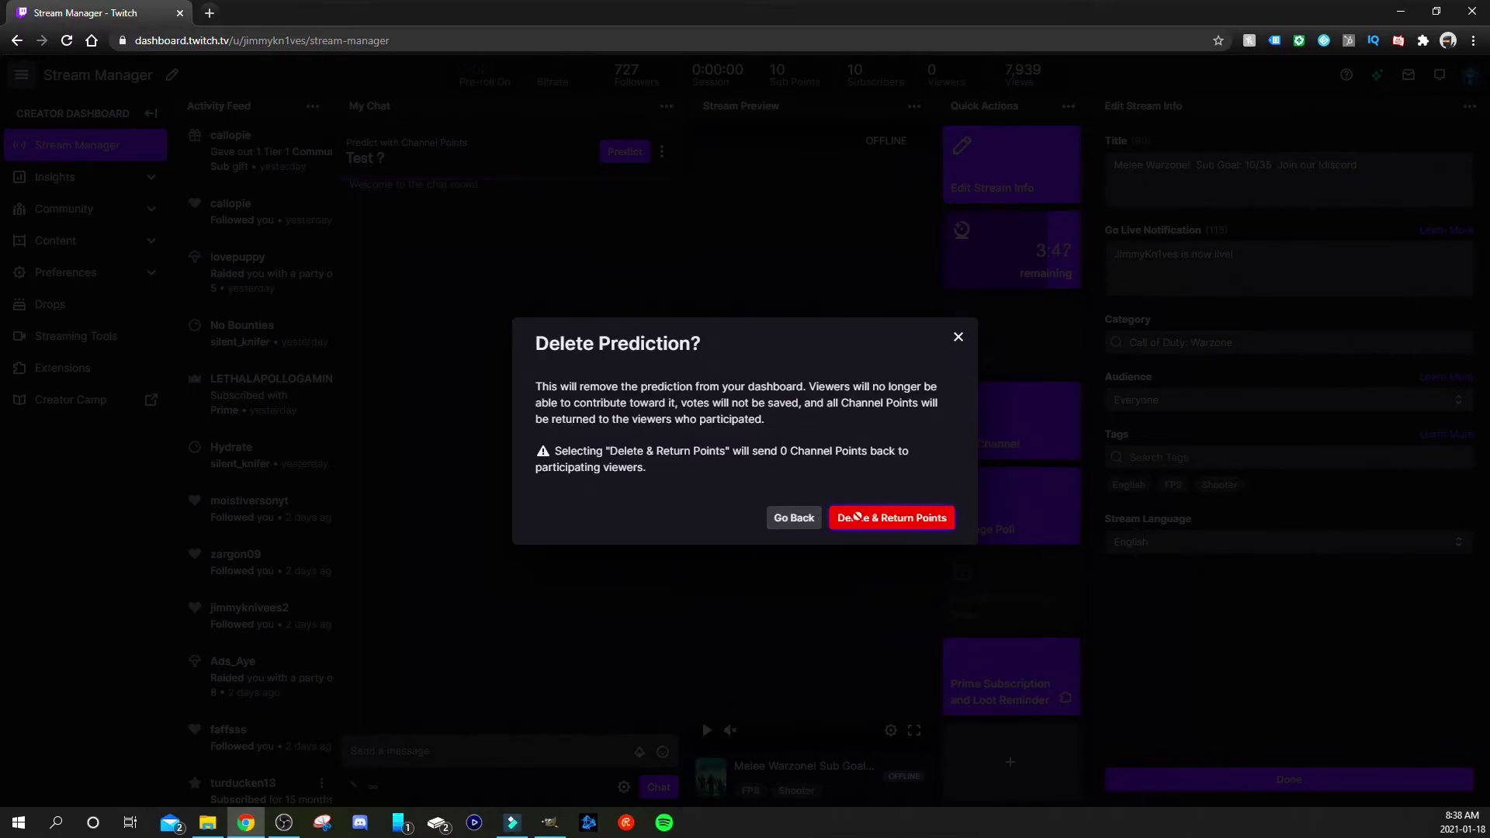
click(449, 745)
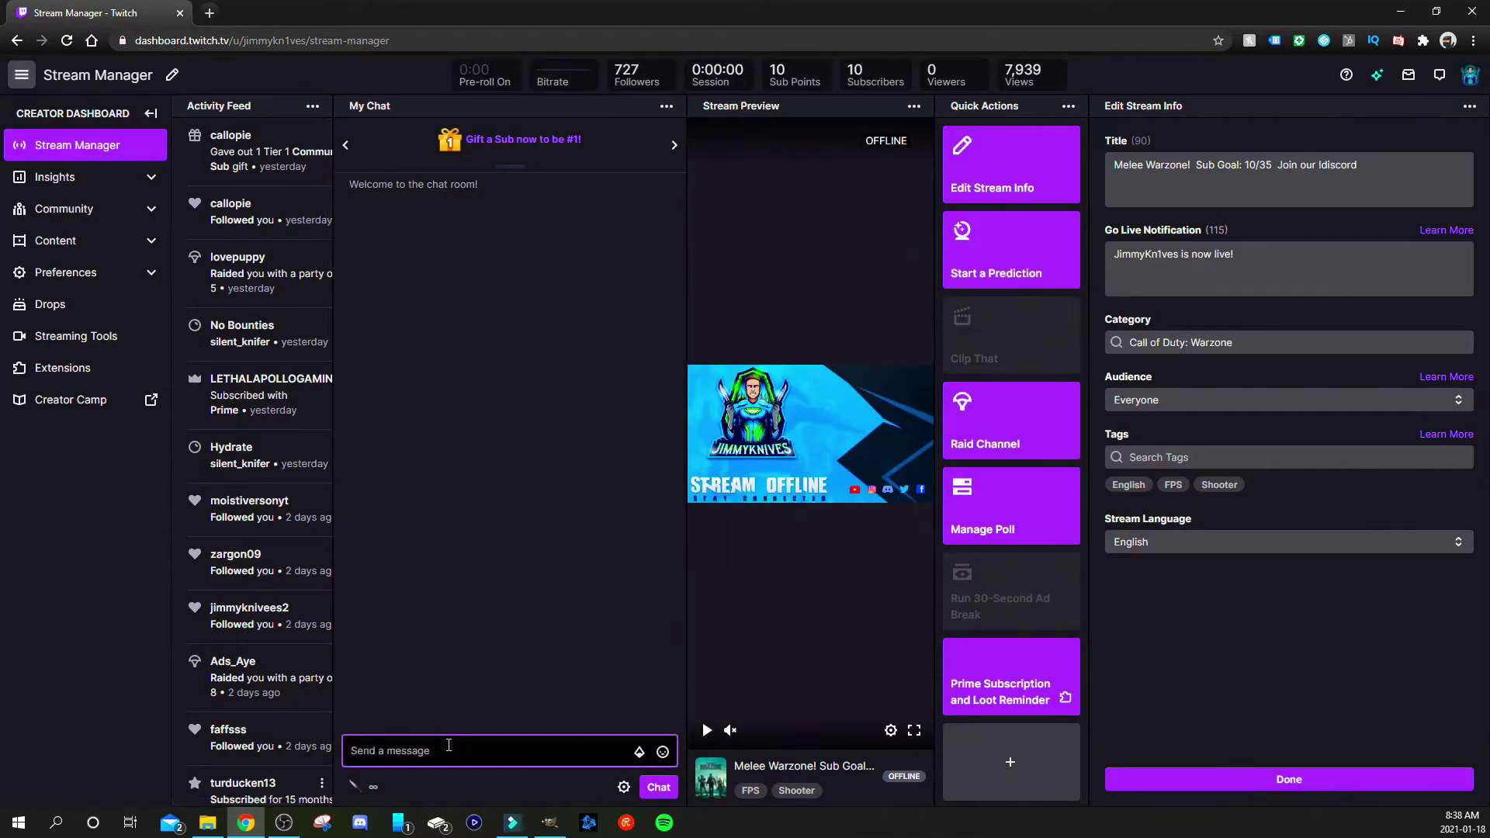
Send the /prediction chat command, then cancel the setup form it opens
text(/p[red)
key(BackSpace)
key(BackSpace)
key(BackSpace)
key(BackSpace)
text(re)
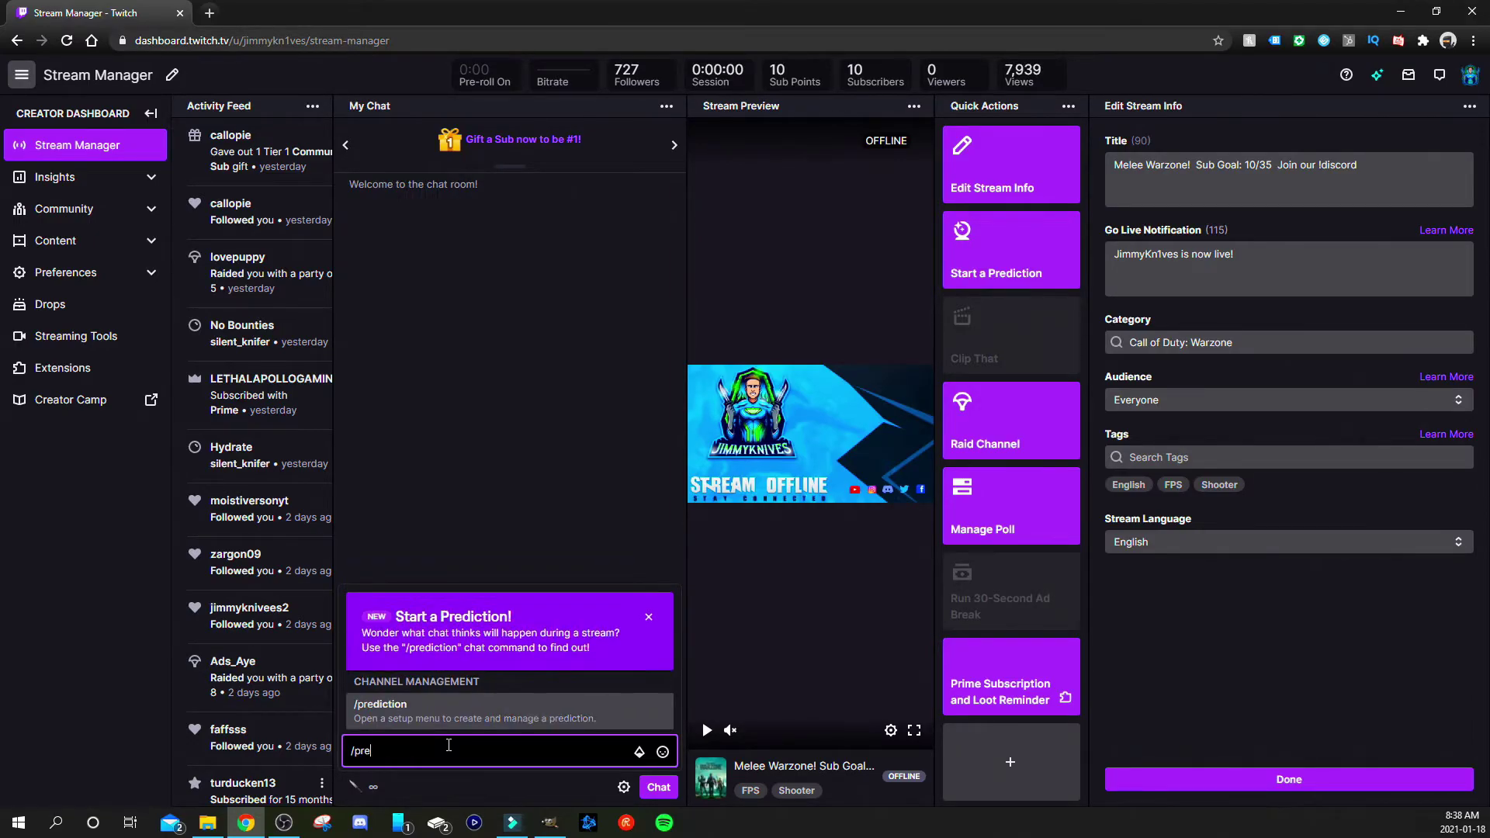
click(455, 725)
key(Return)
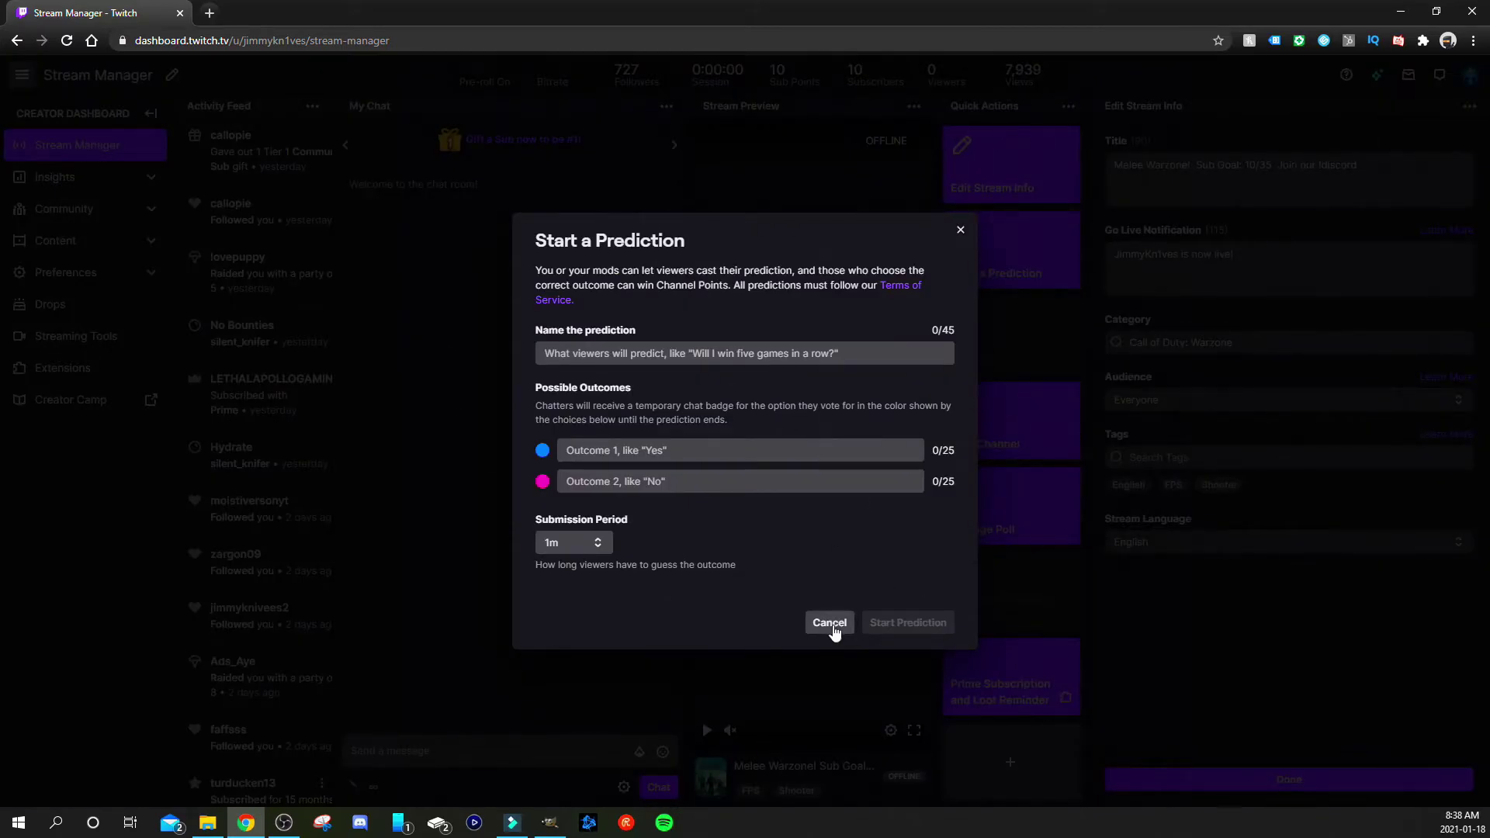
click(829, 622)
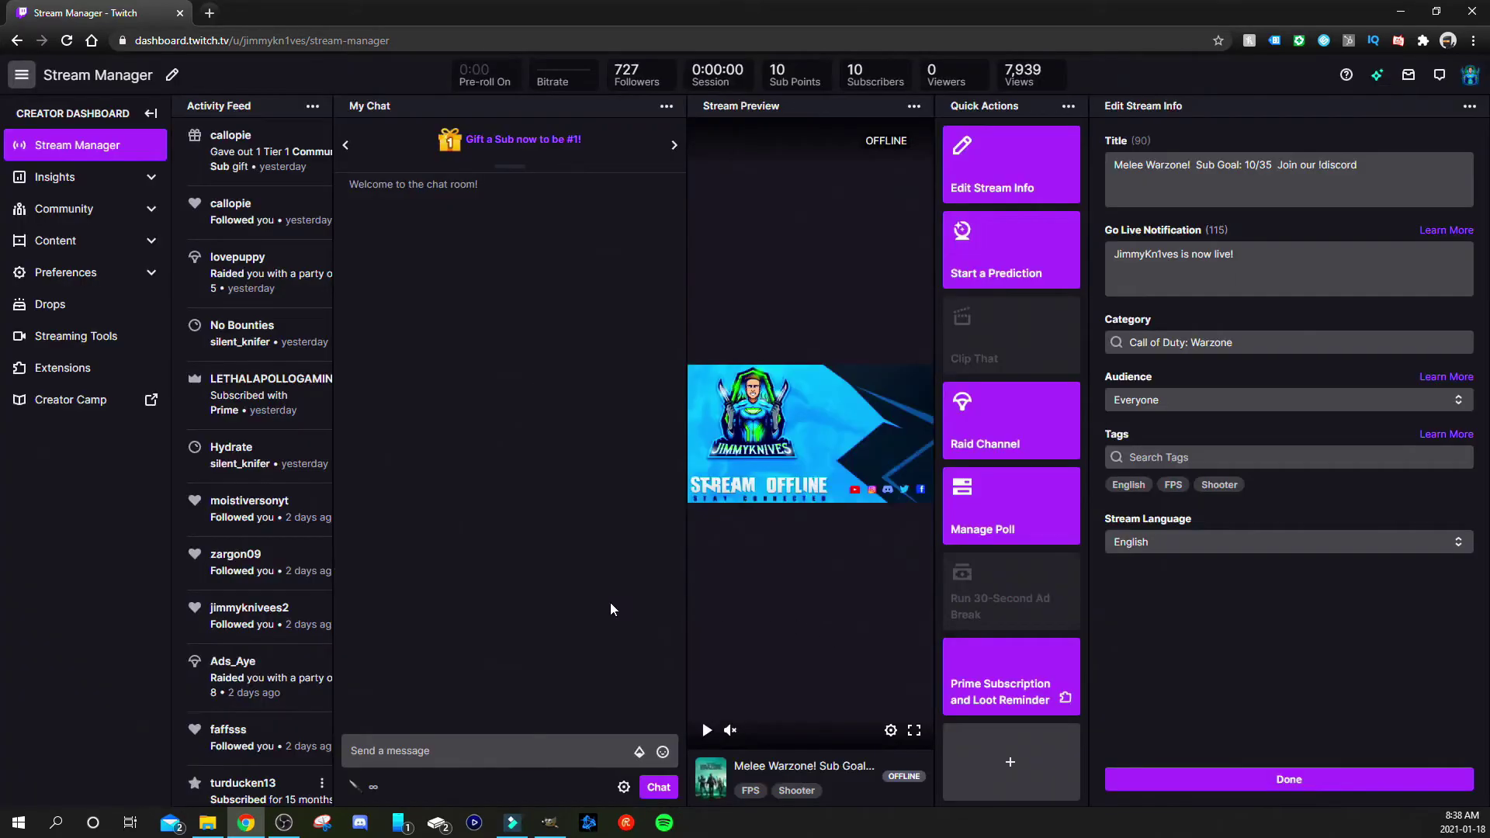
Launch a prediction named 'test' with outcomes yes and no from the quick action
click(989, 276)
click(621, 358)
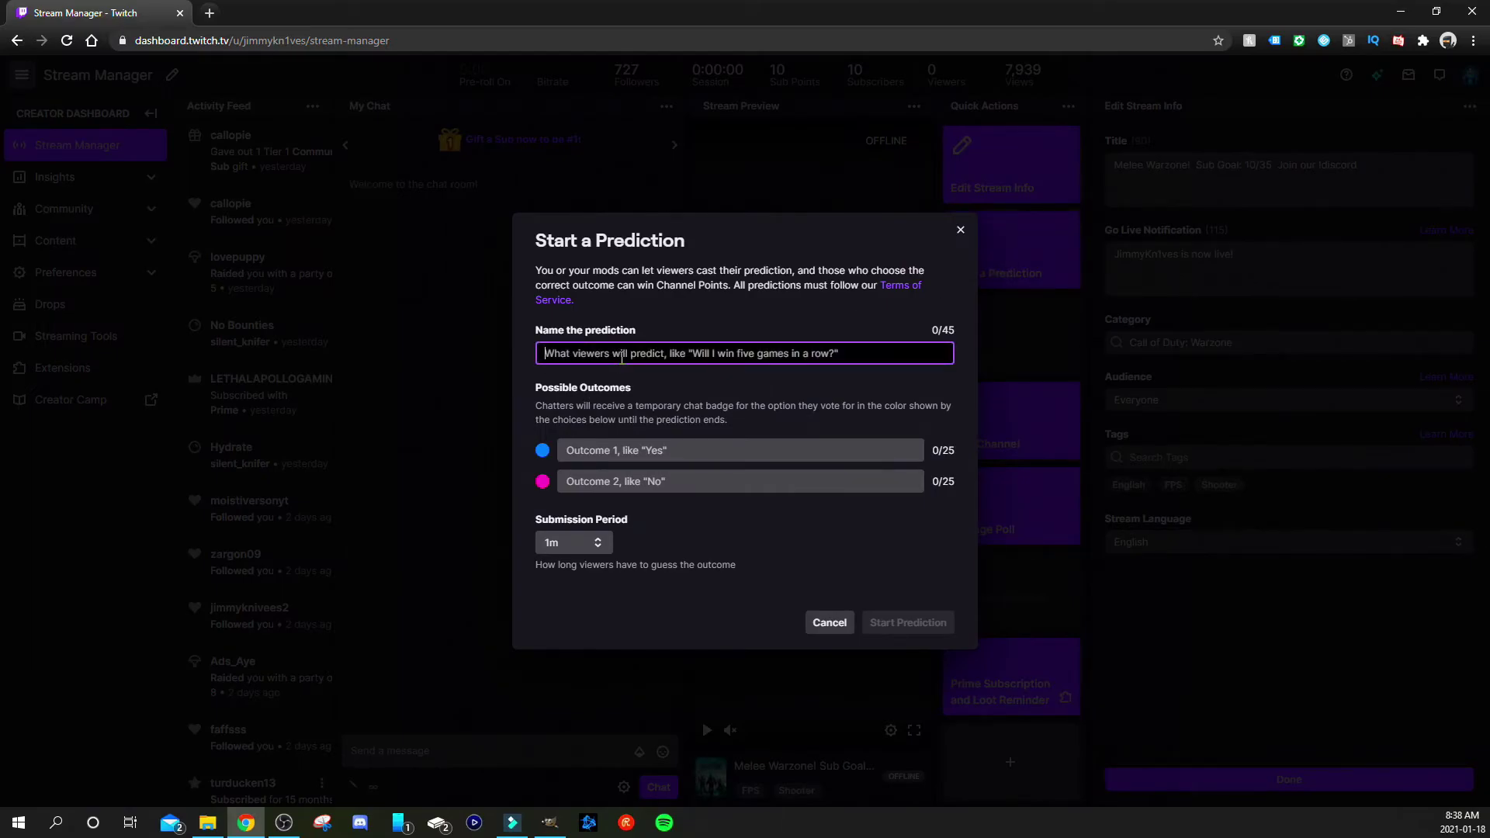
text(test)
click(652, 448)
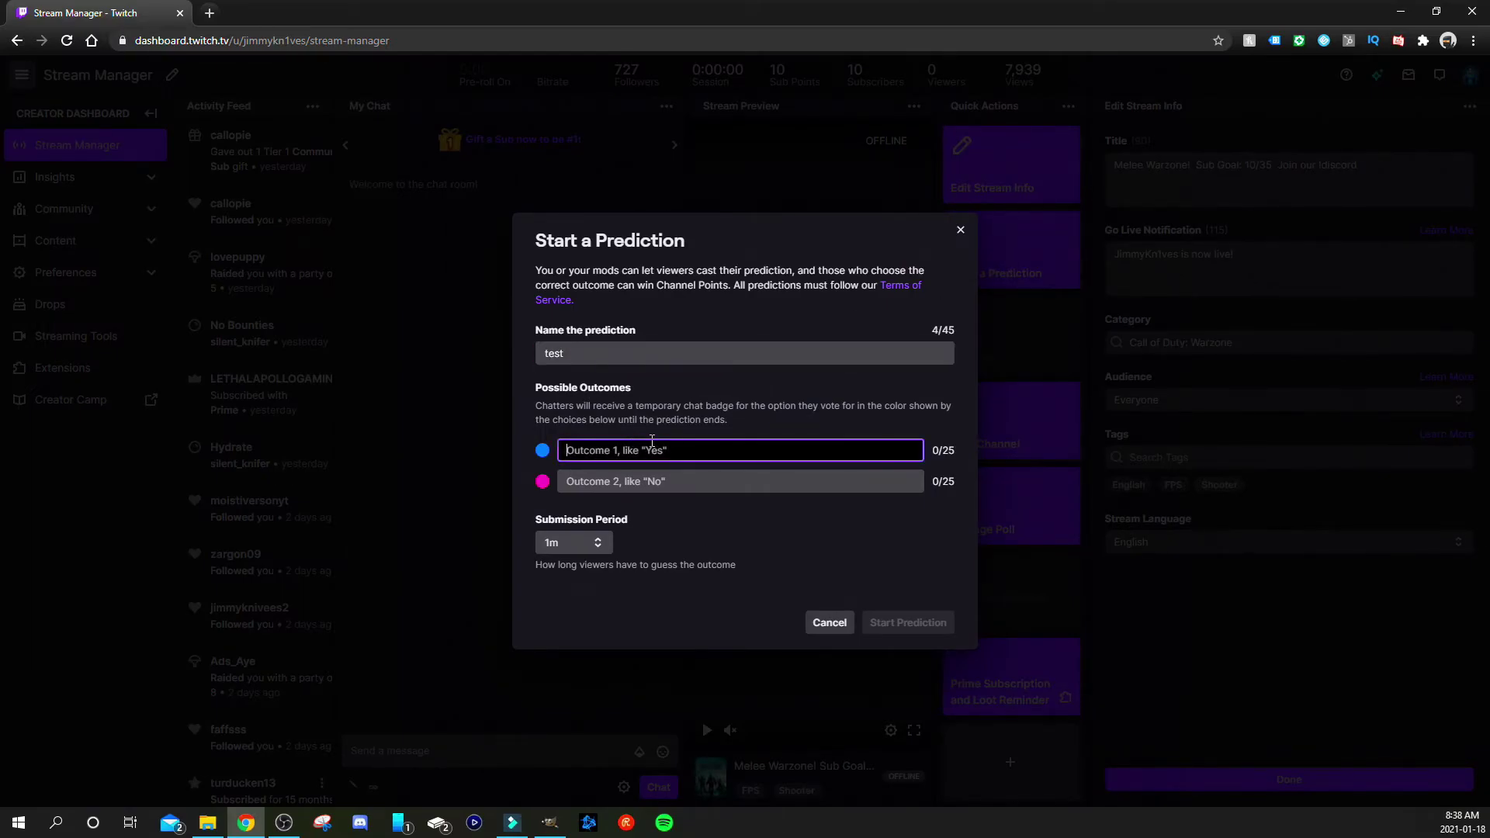
text(yes)
click(646, 489)
text(no)
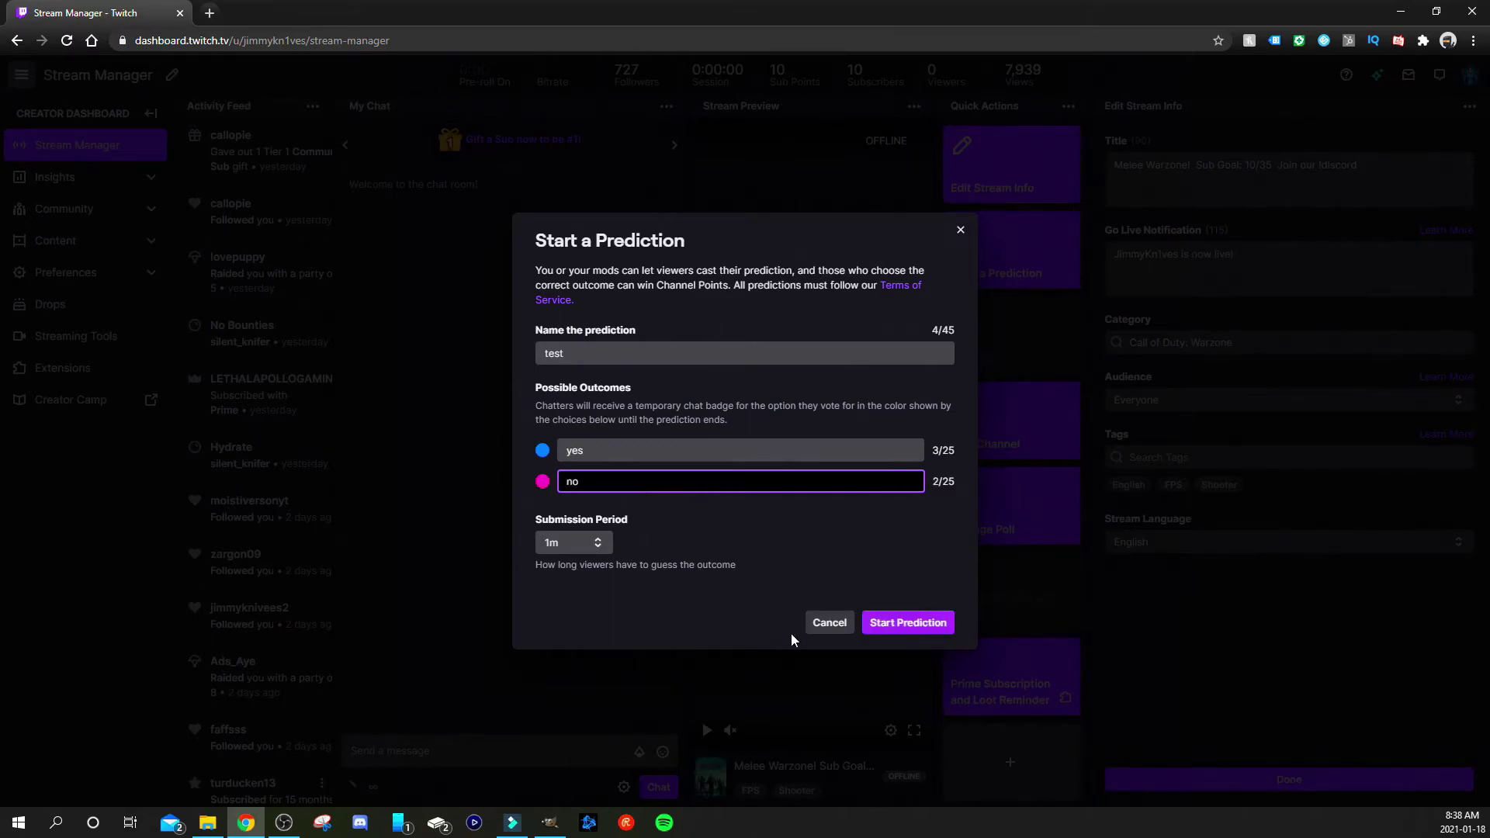
click(919, 623)
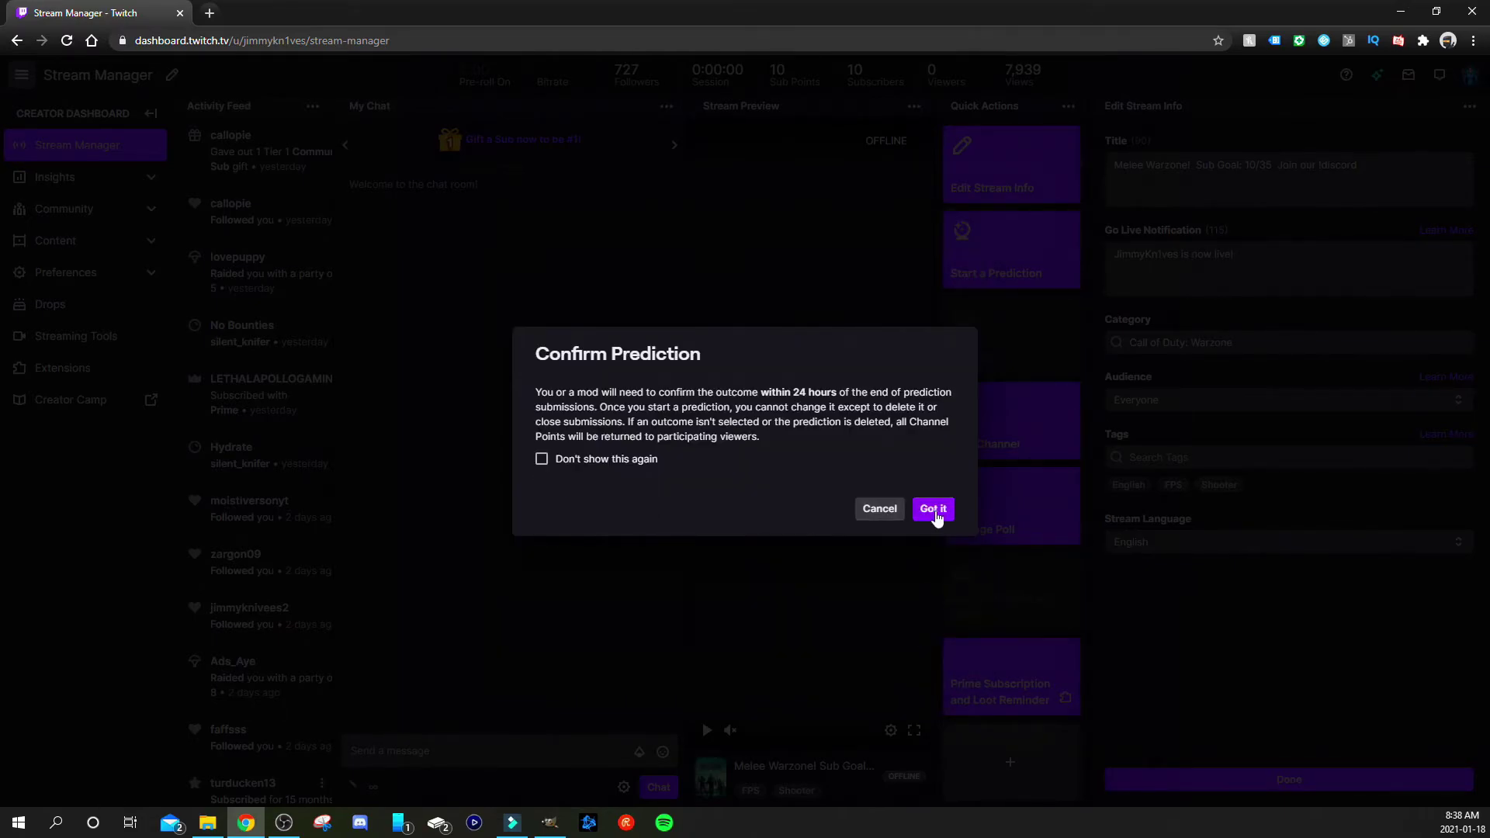
click(933, 512)
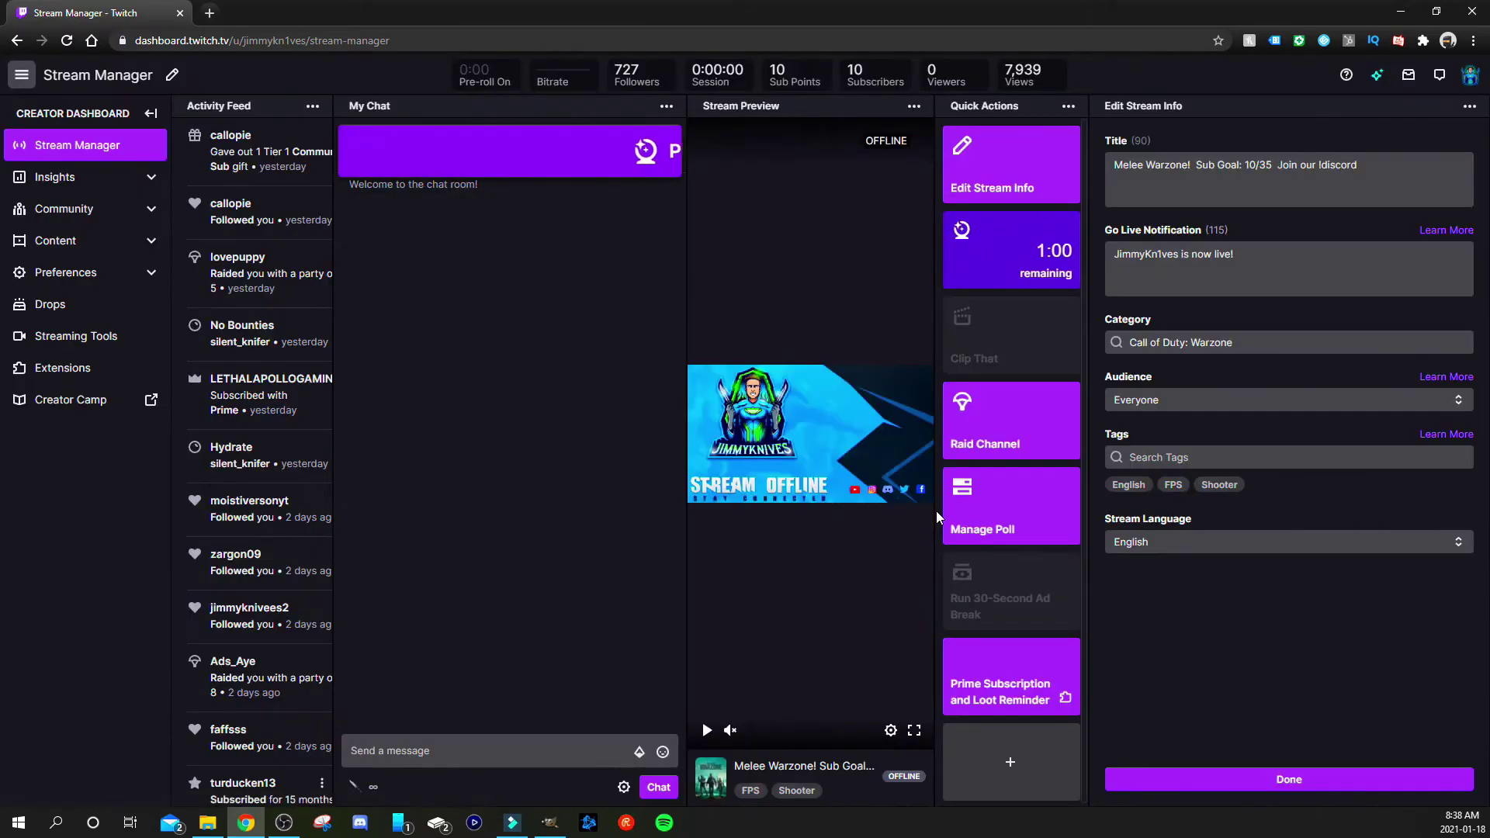
Delete the 'test' prediction from its countdown tile, returning Channel Points
click(1013, 268)
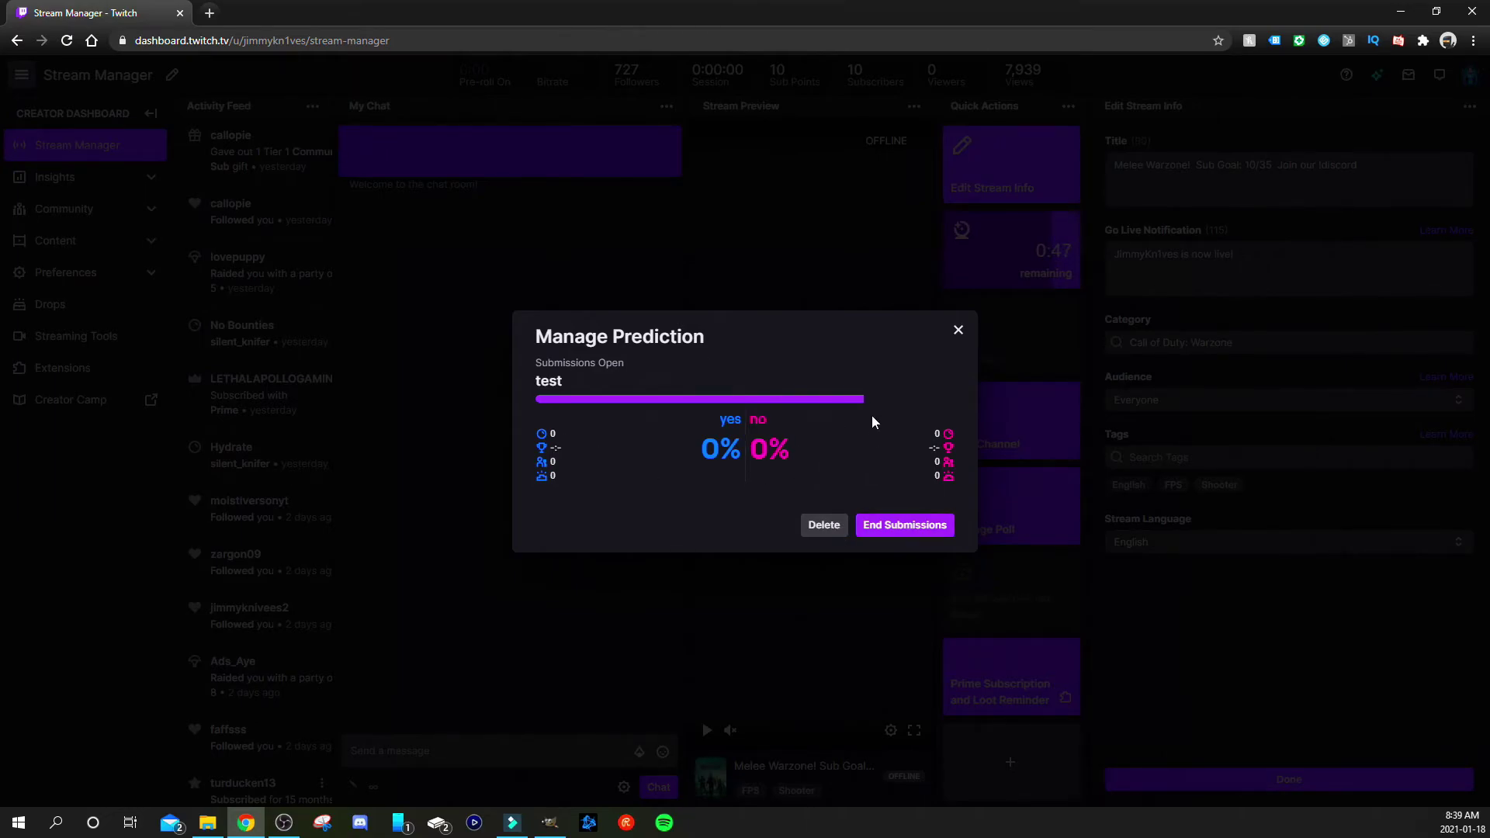
click(824, 524)
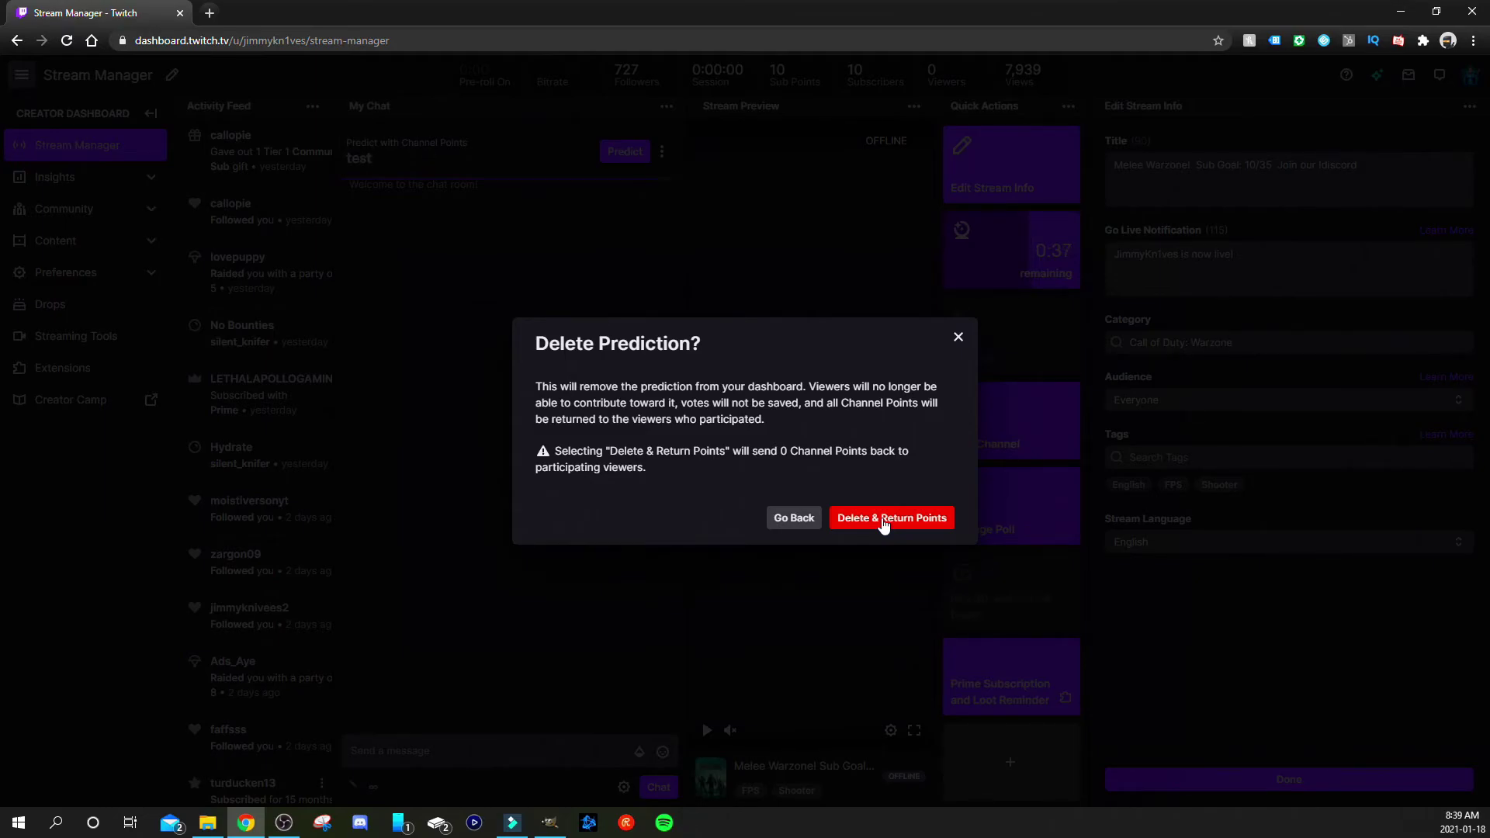
click(884, 520)
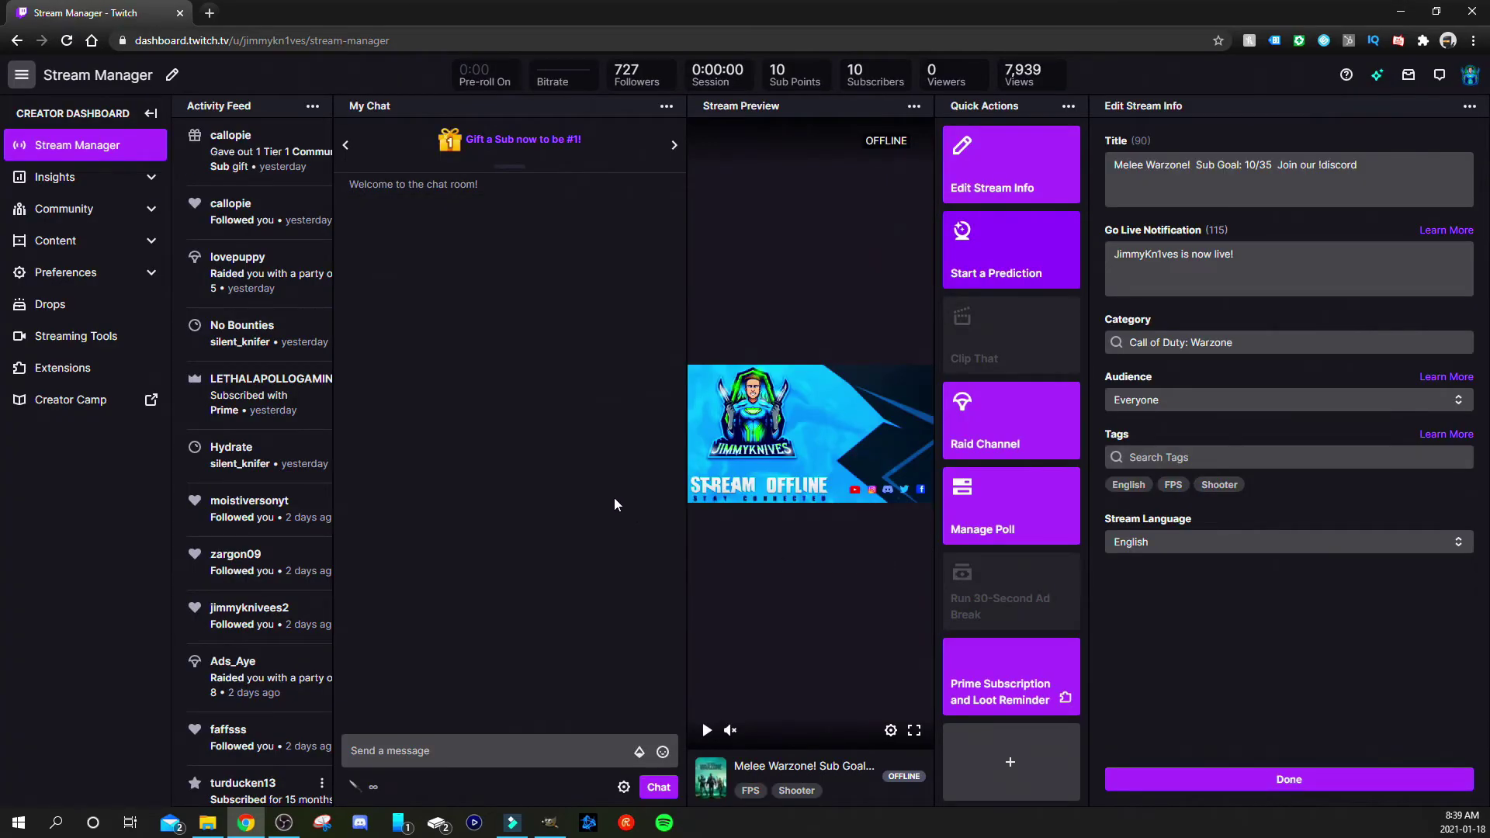